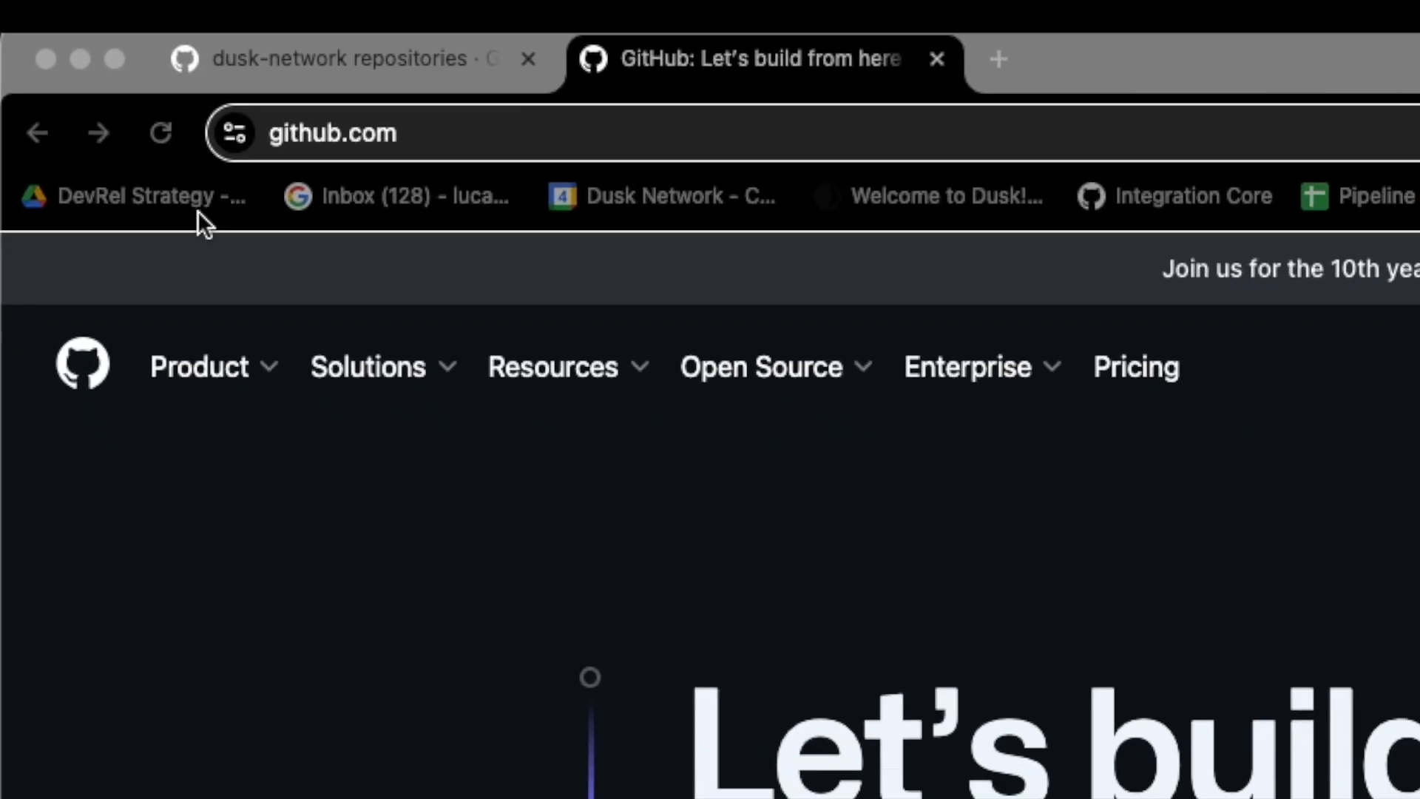
# Open the rusk repository from the dusk-network repositories list and go to its issues.
pyautogui.click(289, 127)
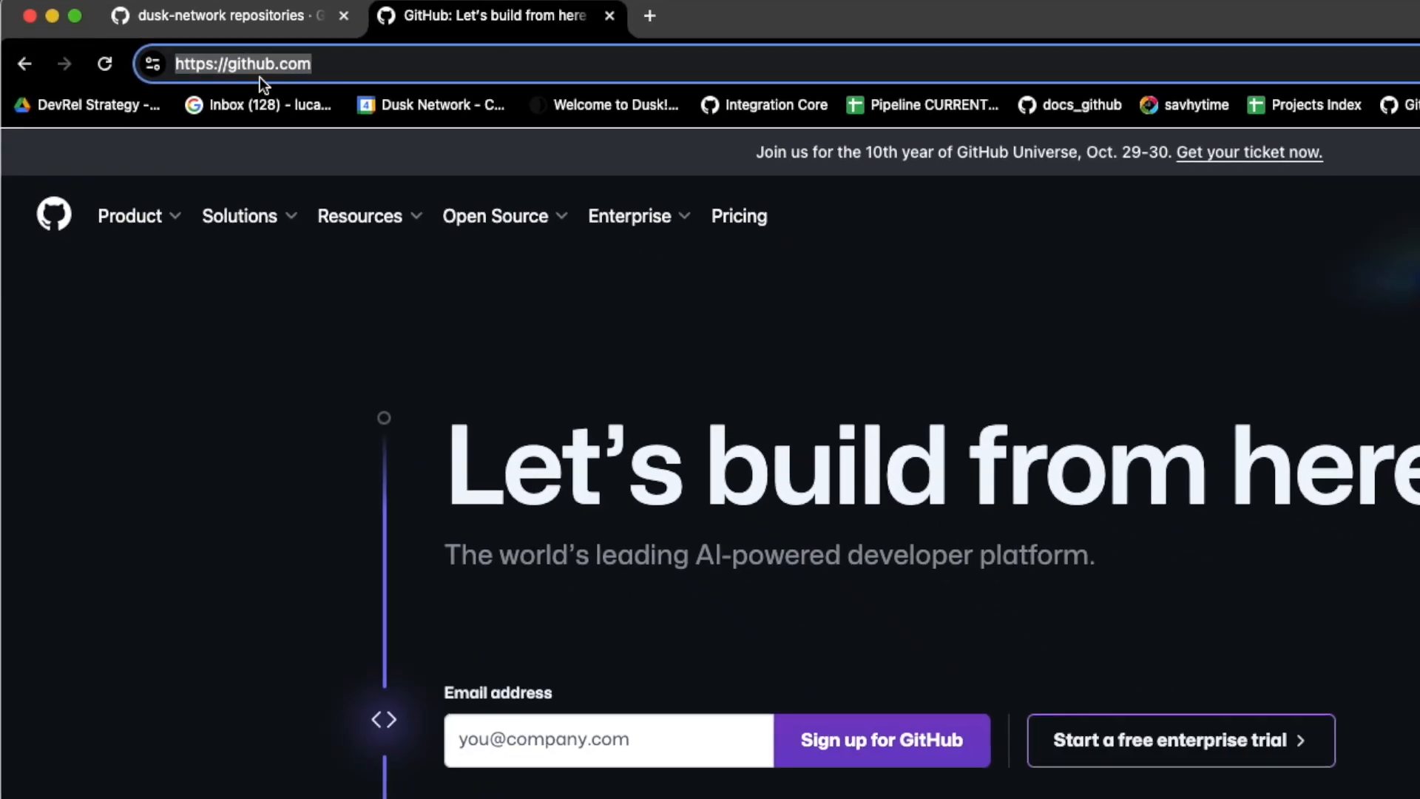
pyautogui.click(549, 658)
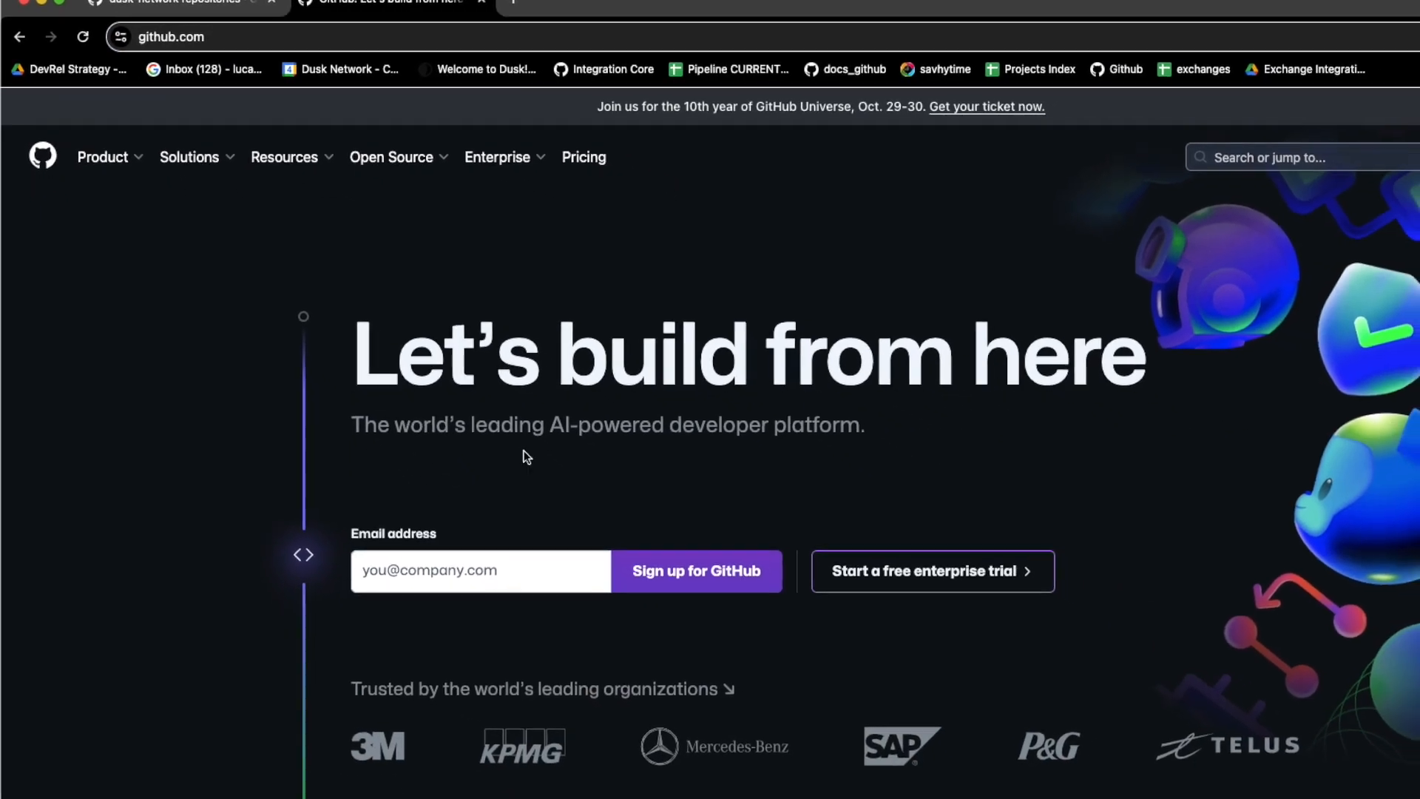
pyautogui.click(259, 22)
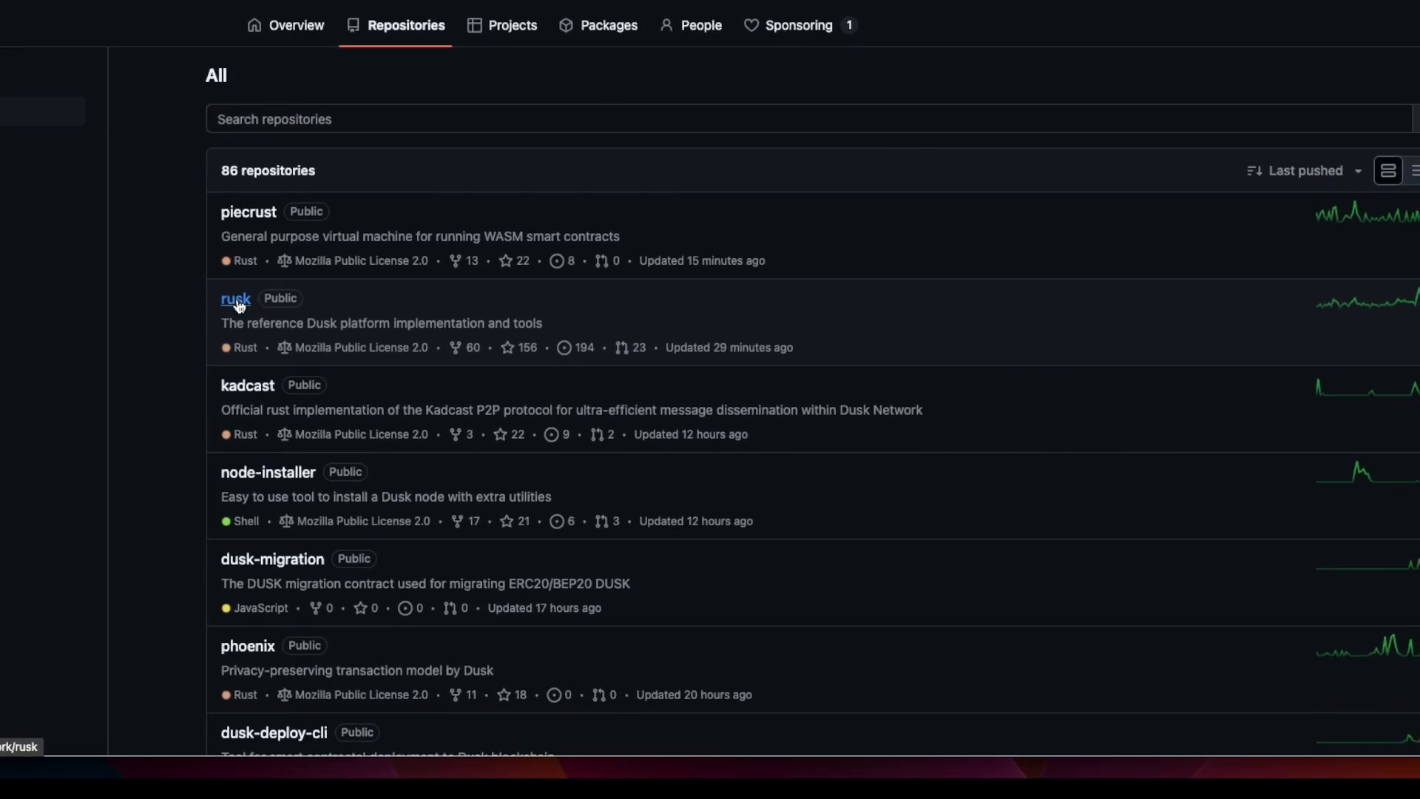
pyautogui.click(257, 316)
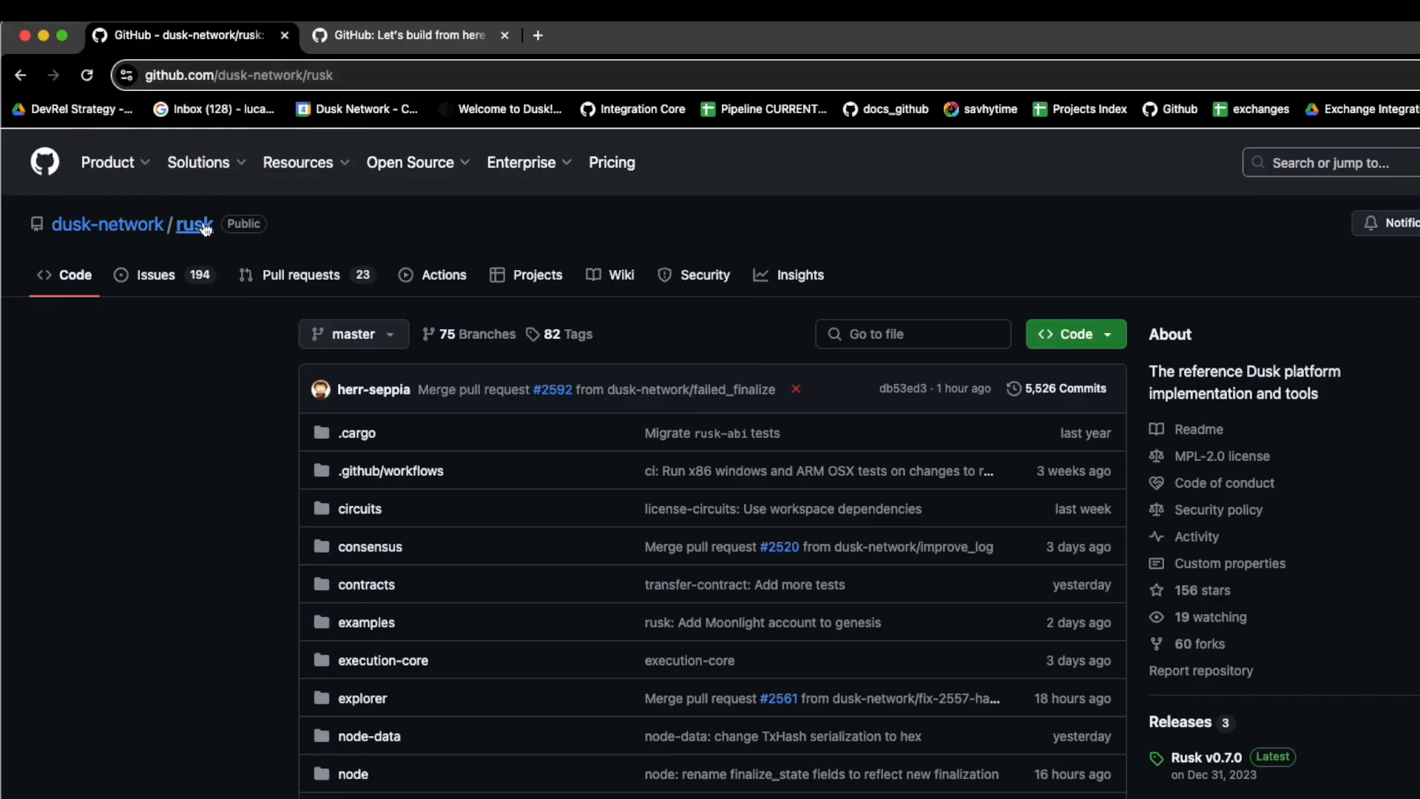
pyautogui.click(184, 280)
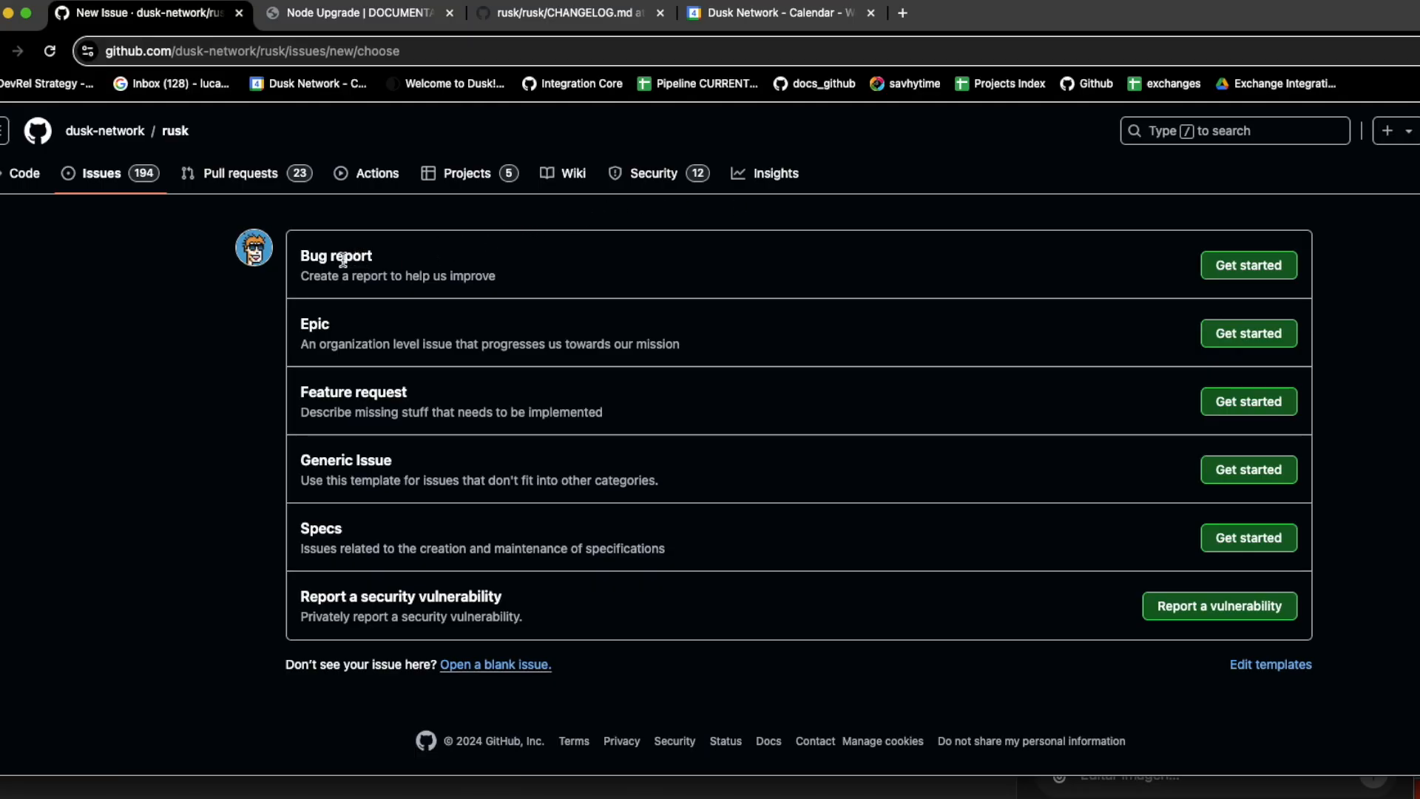
# Review the new-issue templates: Bug report, Feature request, Generic Issue, Specs and Report a security vulnerability.
pyautogui.moveTo(300, 253); pyautogui.dragTo(507, 289)
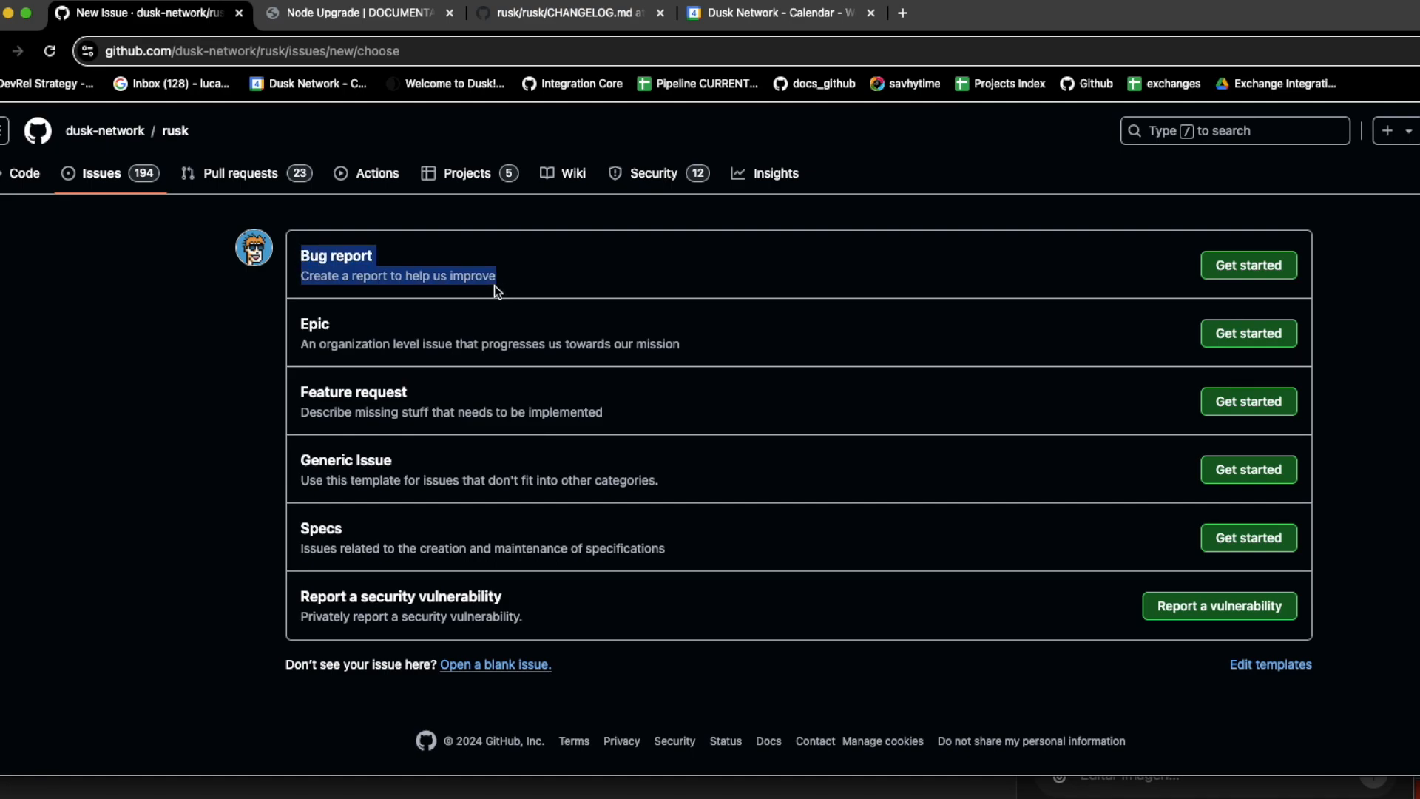
pyautogui.click(494, 286)
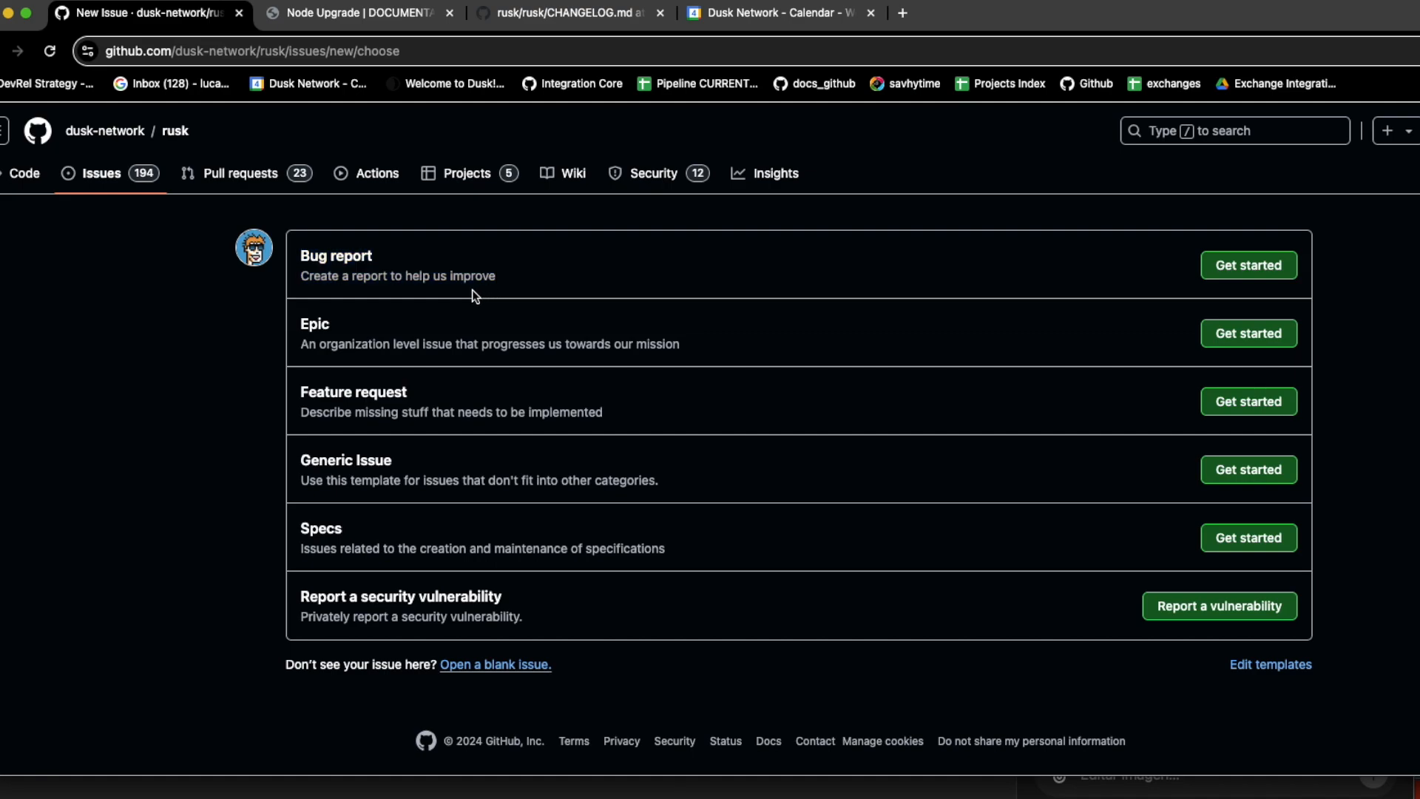
pyautogui.moveTo(629, 412); pyautogui.dragTo(299, 396)
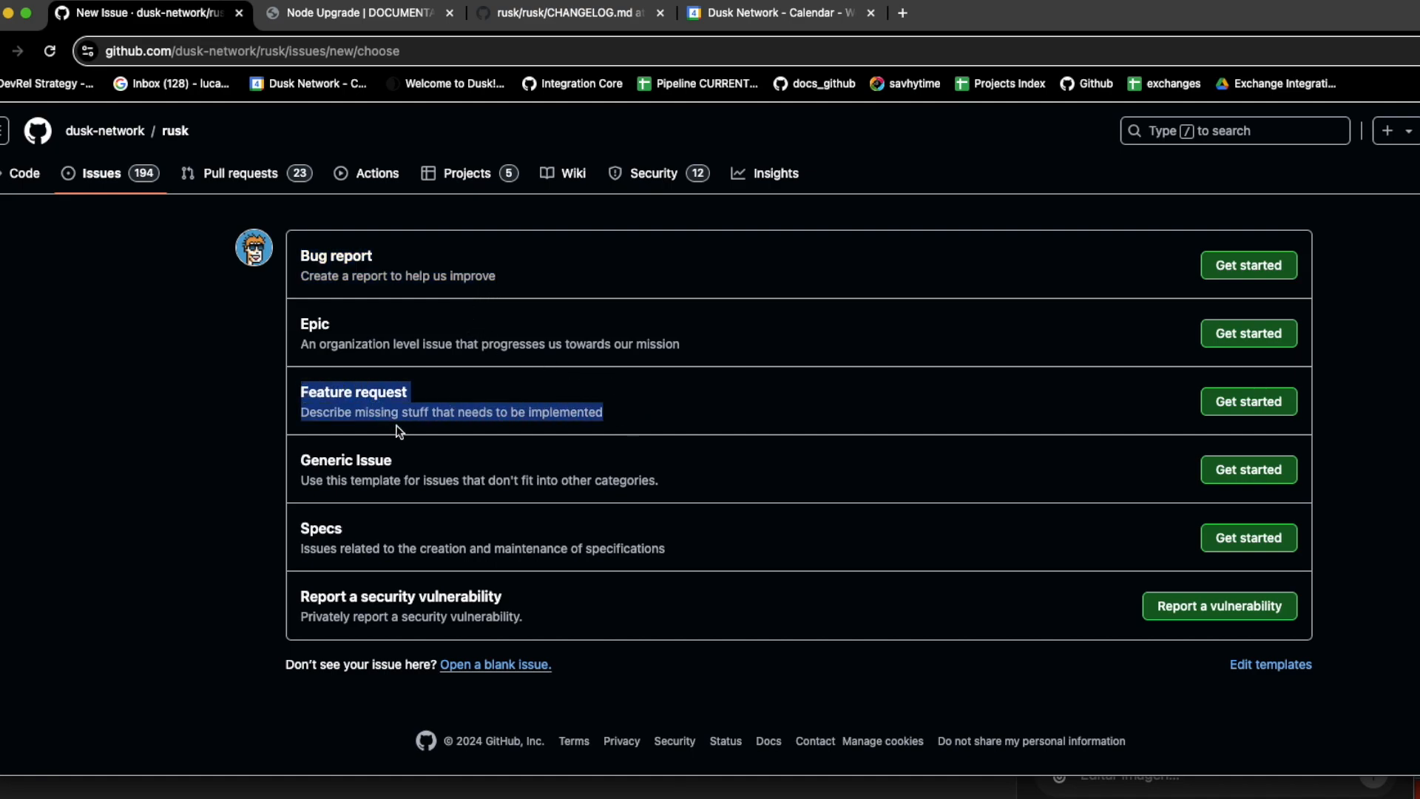
pyautogui.moveTo(703, 490); pyautogui.dragTo(304, 461)
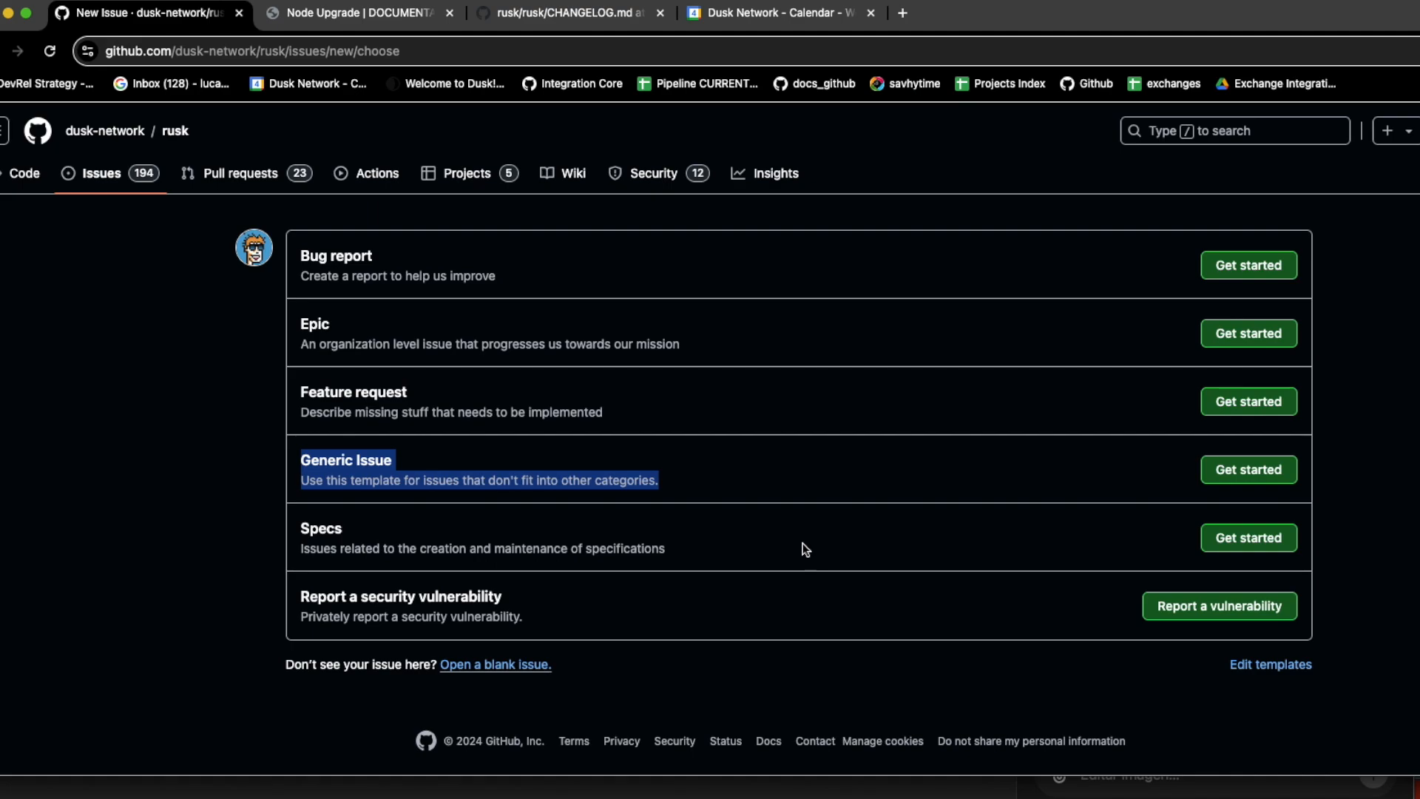
pyautogui.moveTo(761, 556); pyautogui.dragTo(281, 529)
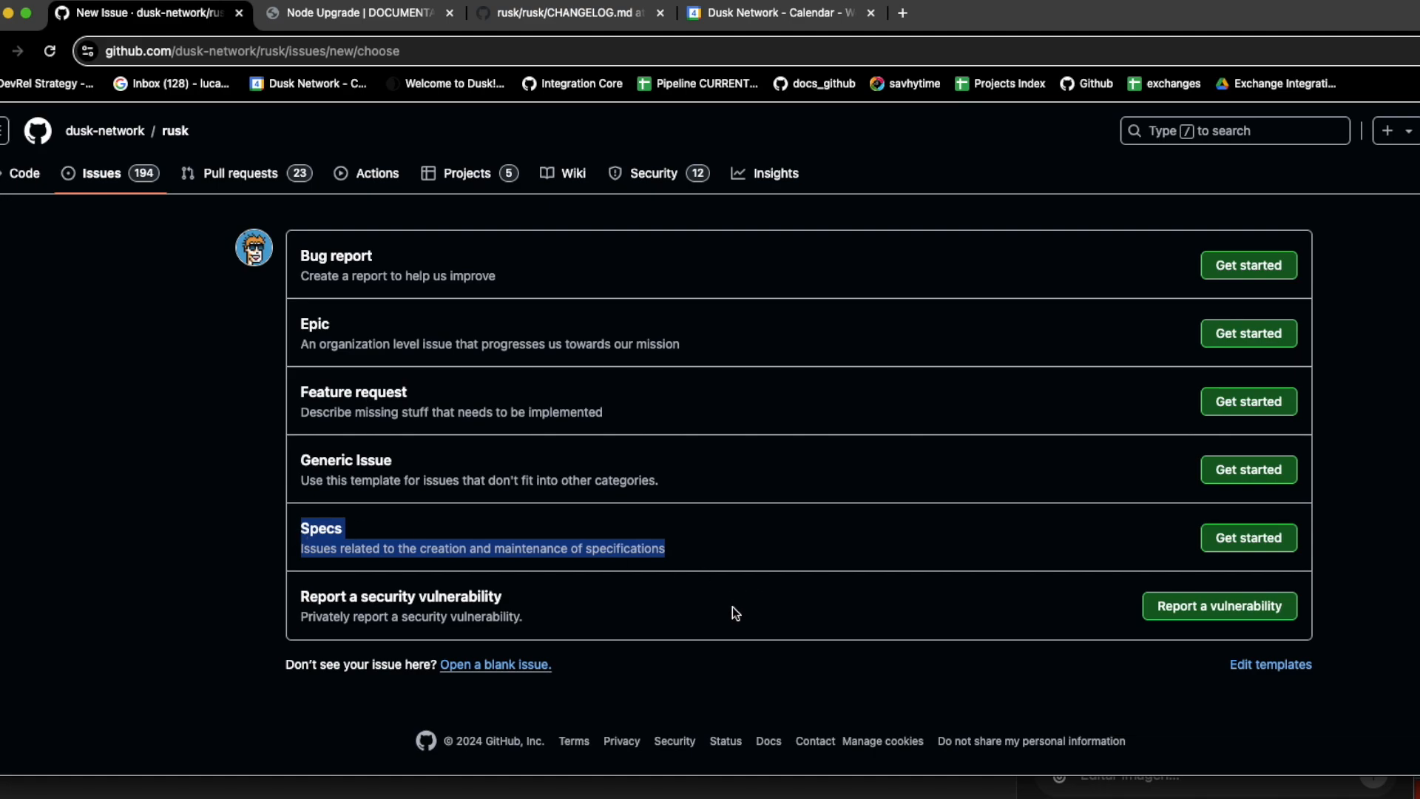
pyautogui.moveTo(733, 607); pyautogui.dragTo(278, 588)
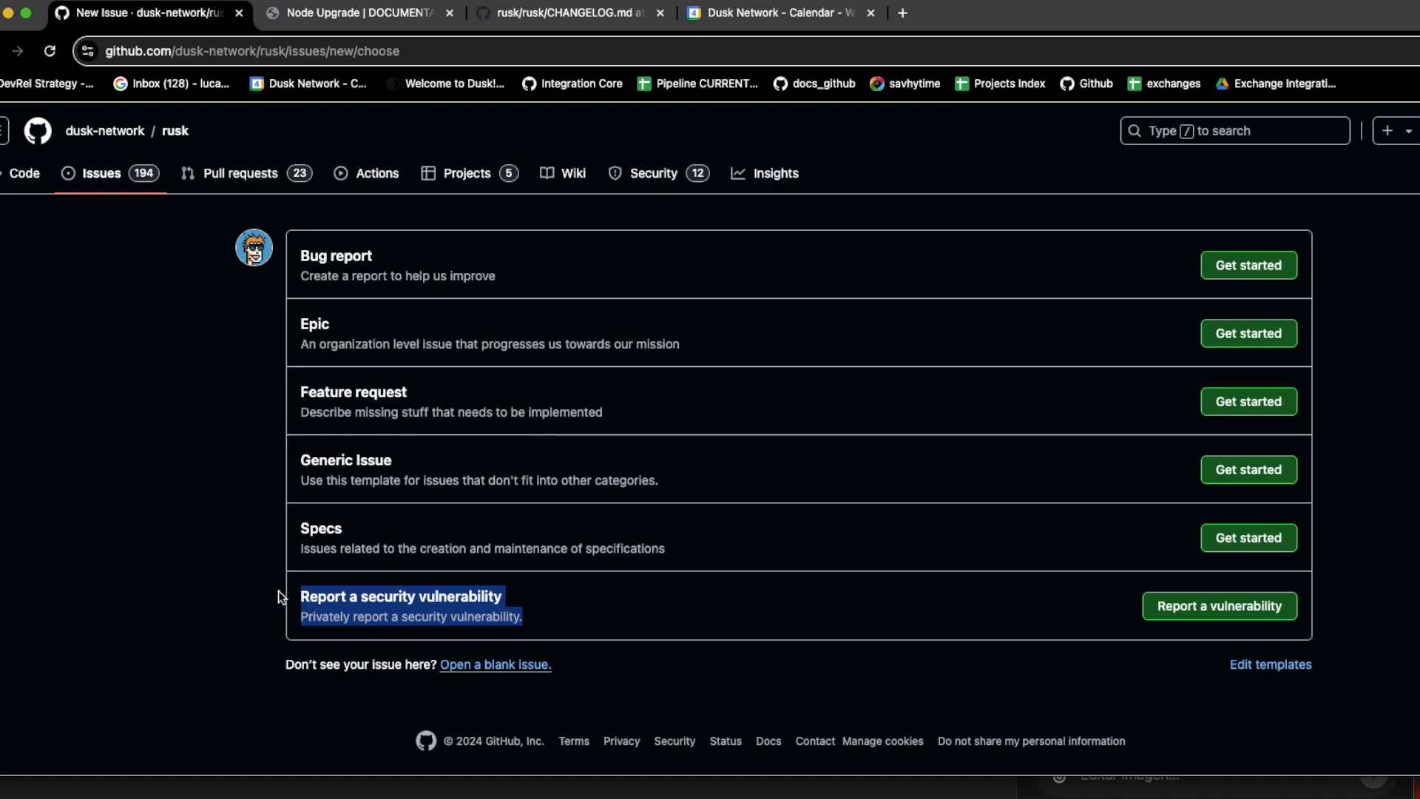
pyautogui.click(740, 607)
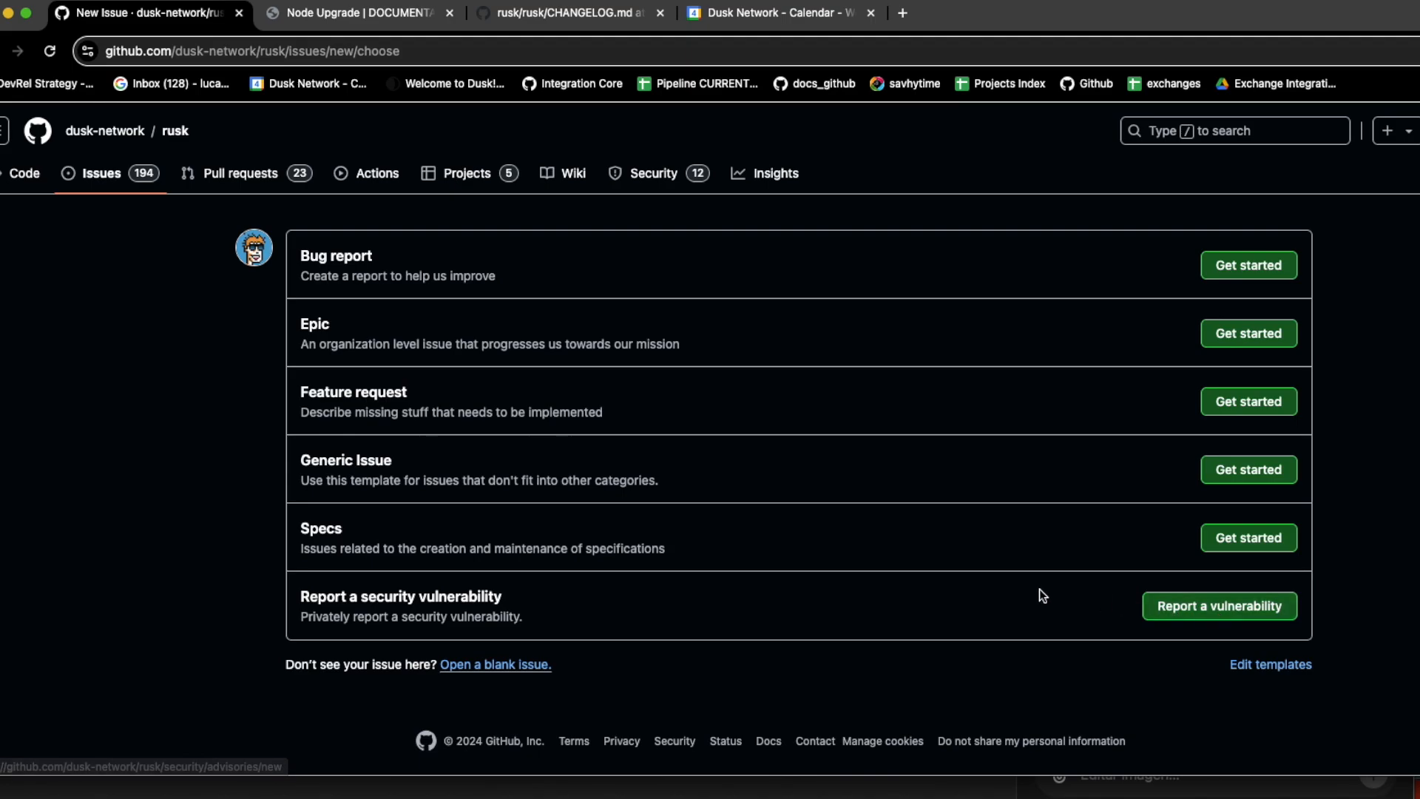
# Start a new issue from the Bug report template and title it "Rusk error occurred: 404 Not Found".
pyautogui.click(1244, 264)
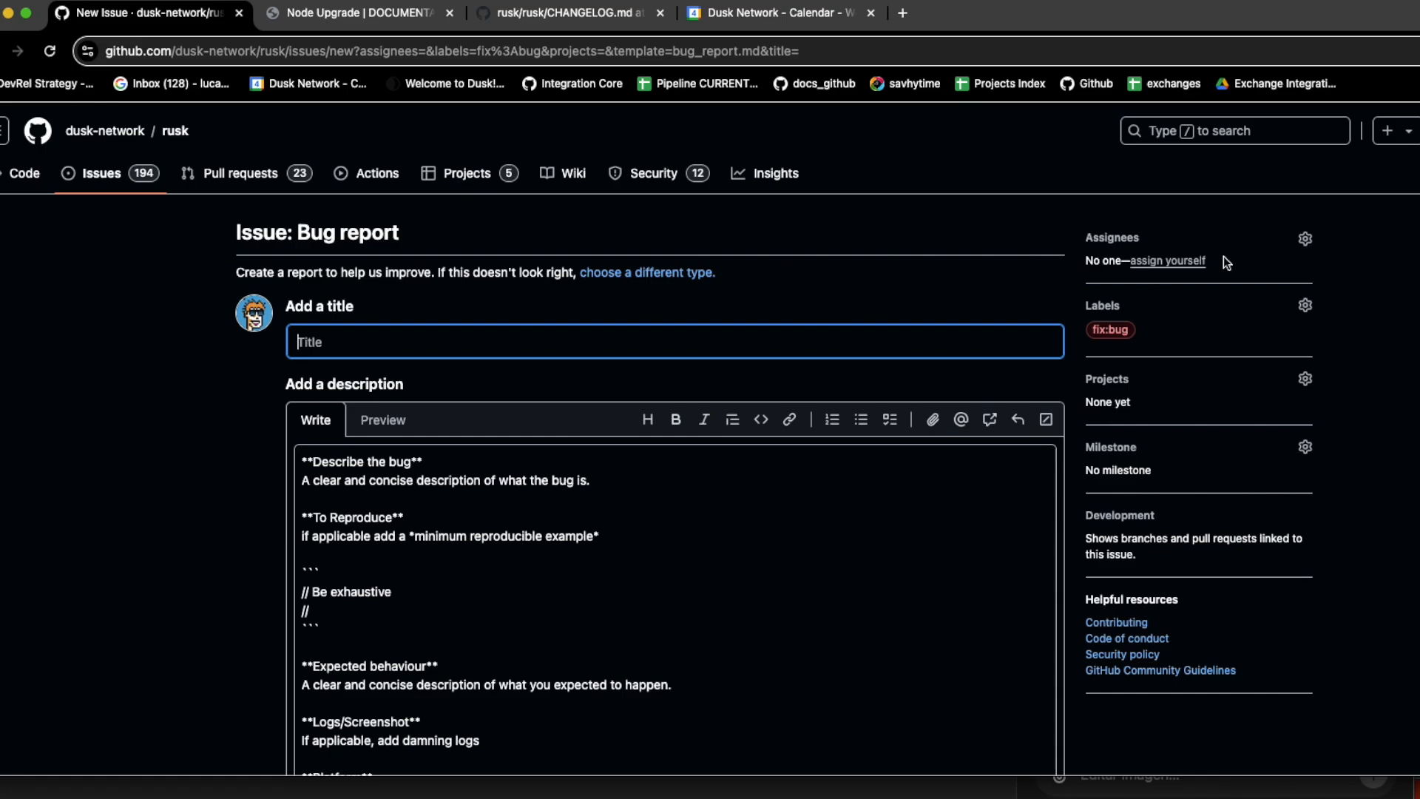
pyautogui.scroll(-3, 1226, 265)
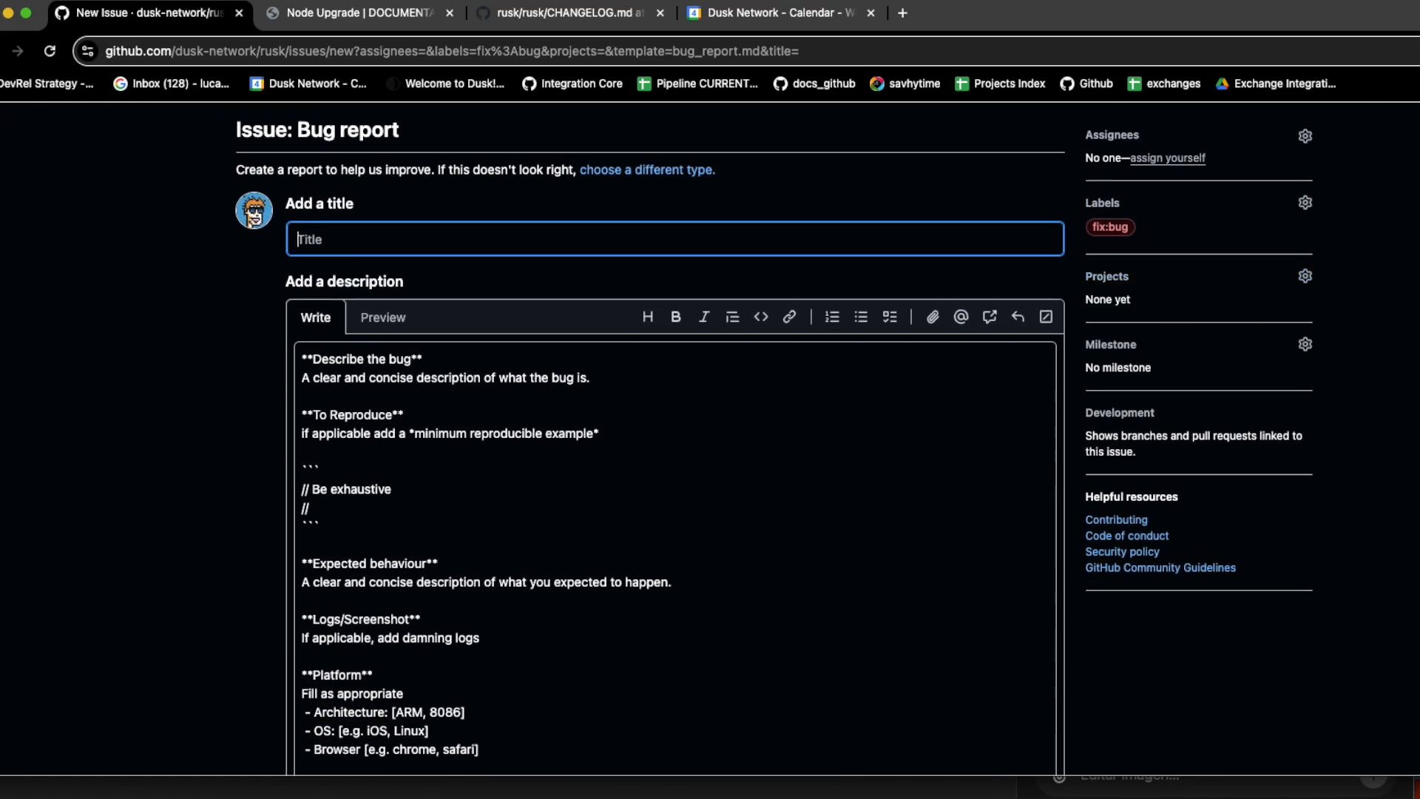
pyautogui.write('Rusk error occurred: 404 Not Found')
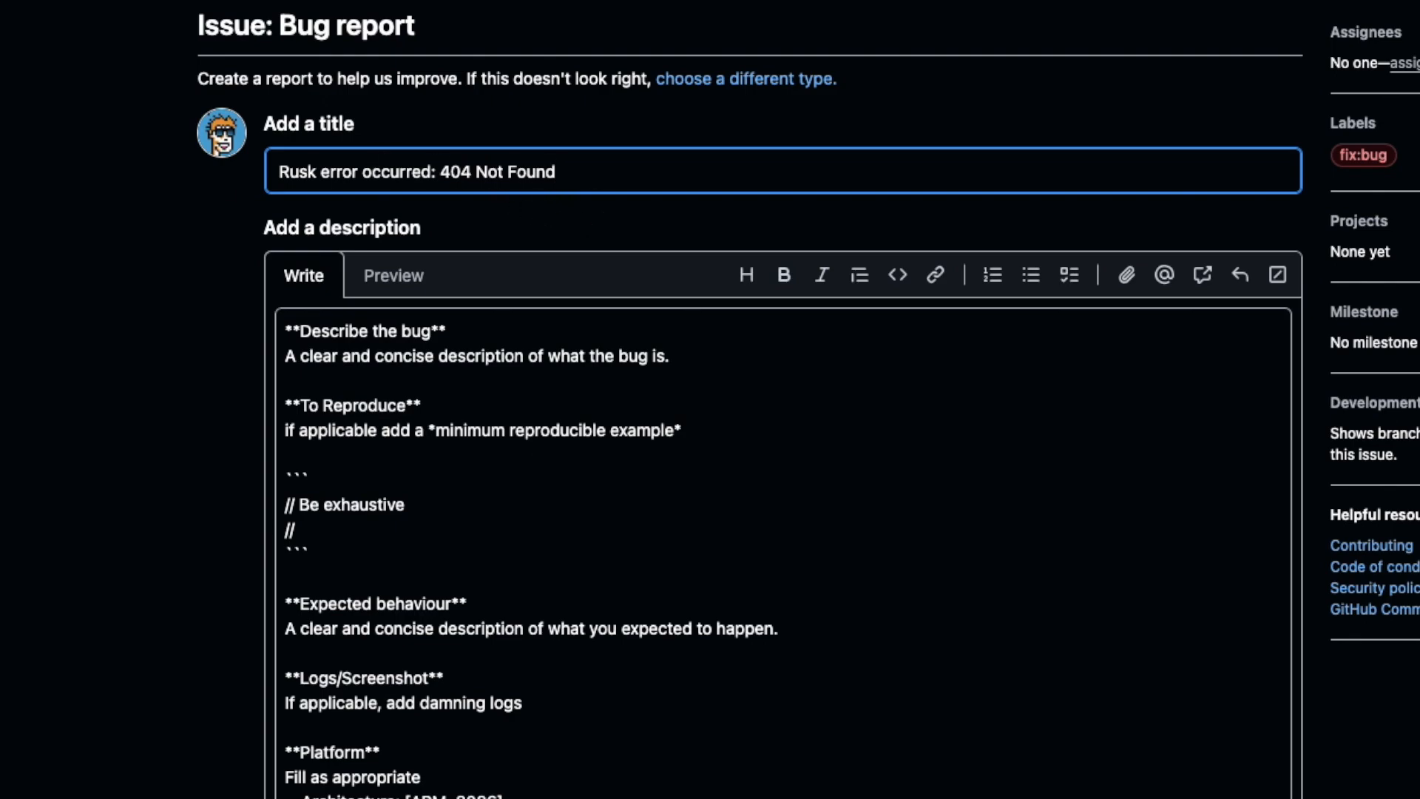
# Replace the bug description placeholder with a note that rusk-wallet commands log "404 Not Found" after upgrading rusk to `v0.3.0`, set off by blank lines.
pyautogui.press('super+Tab')
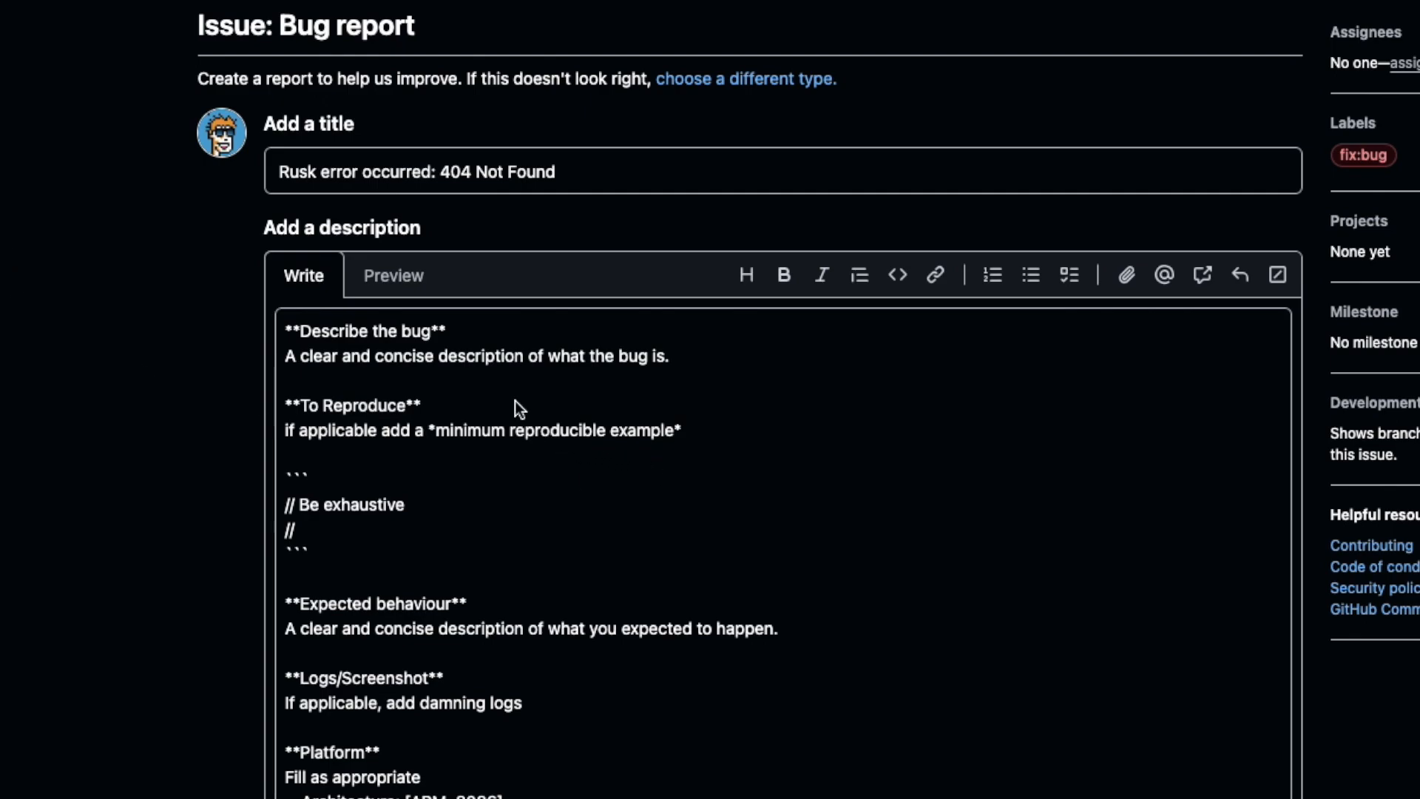
pyautogui.tripleClick(460, 350)
pyautogui.write('After having upgraded rusk to `v0.3.0` and trying to launch any rusk-wallet related command, I get the following log: `Rusk error occurred: 404 Not Found error`.')
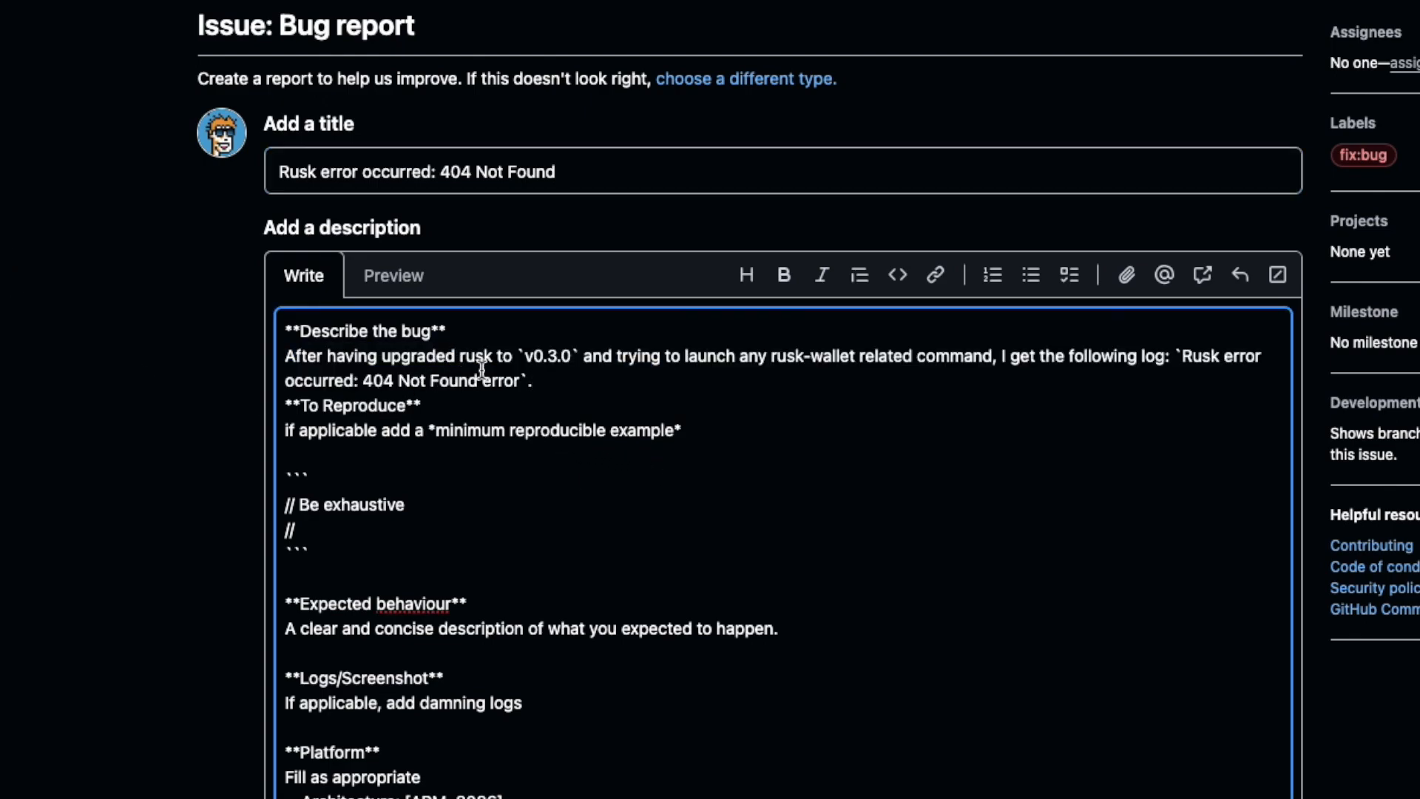
pyautogui.press('Return')
pyautogui.press('Return')
pyautogui.click(471, 331)
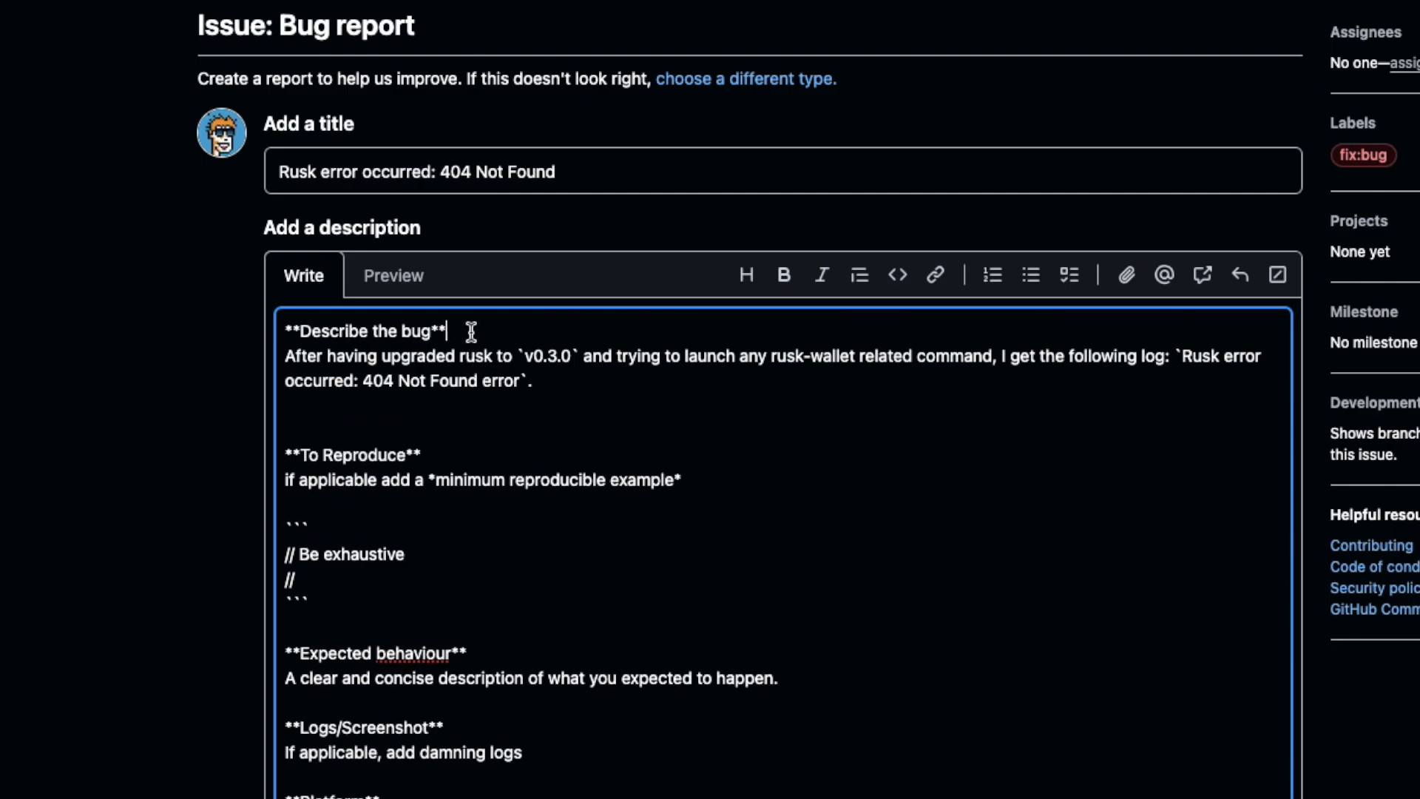
pyautogui.press('Return')
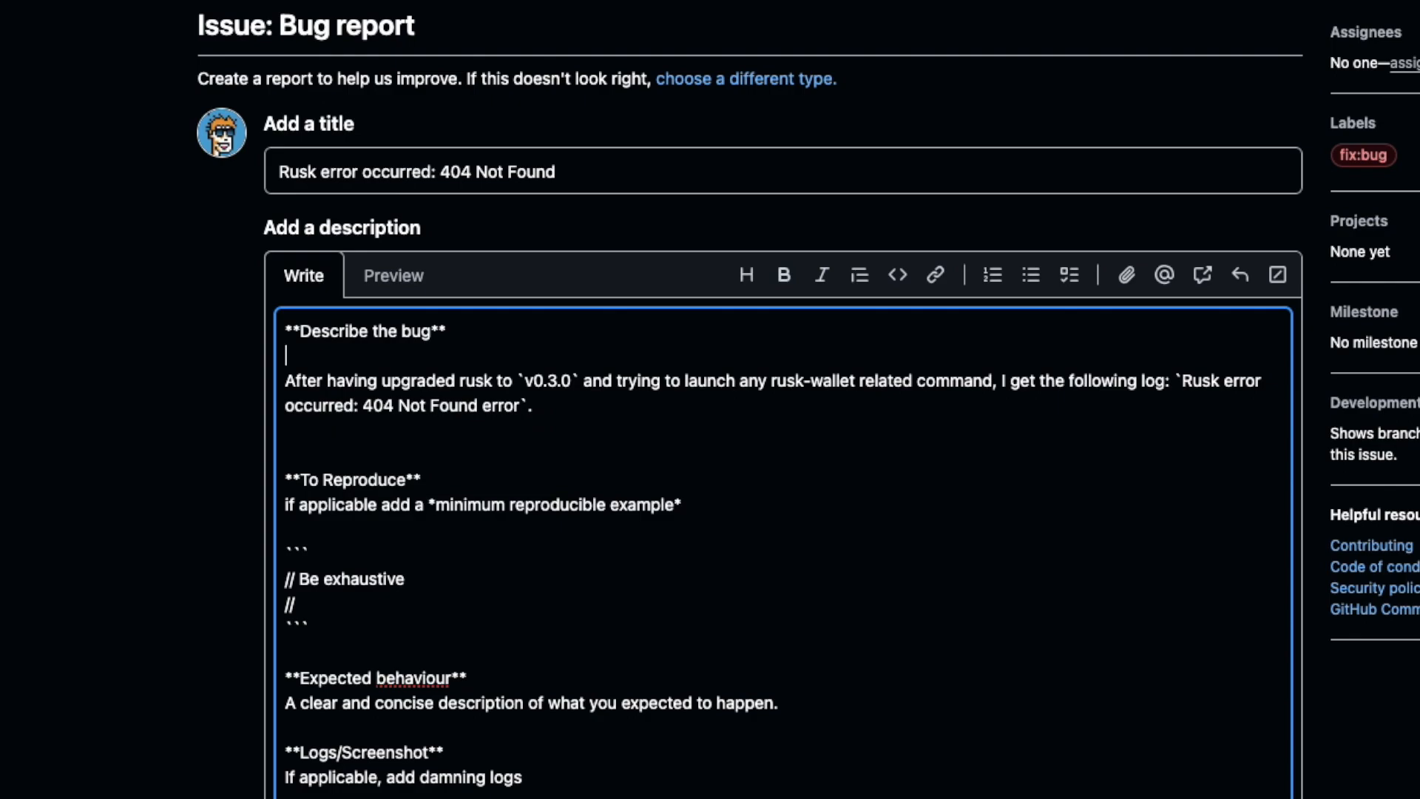
# Replace the To Reproduce placeholder with steps from installing rusk v0.2.0 and updating to v0.3.0 to launching `rusk-wallet stake-info` and checking the logs.
pyautogui.press('Tab')
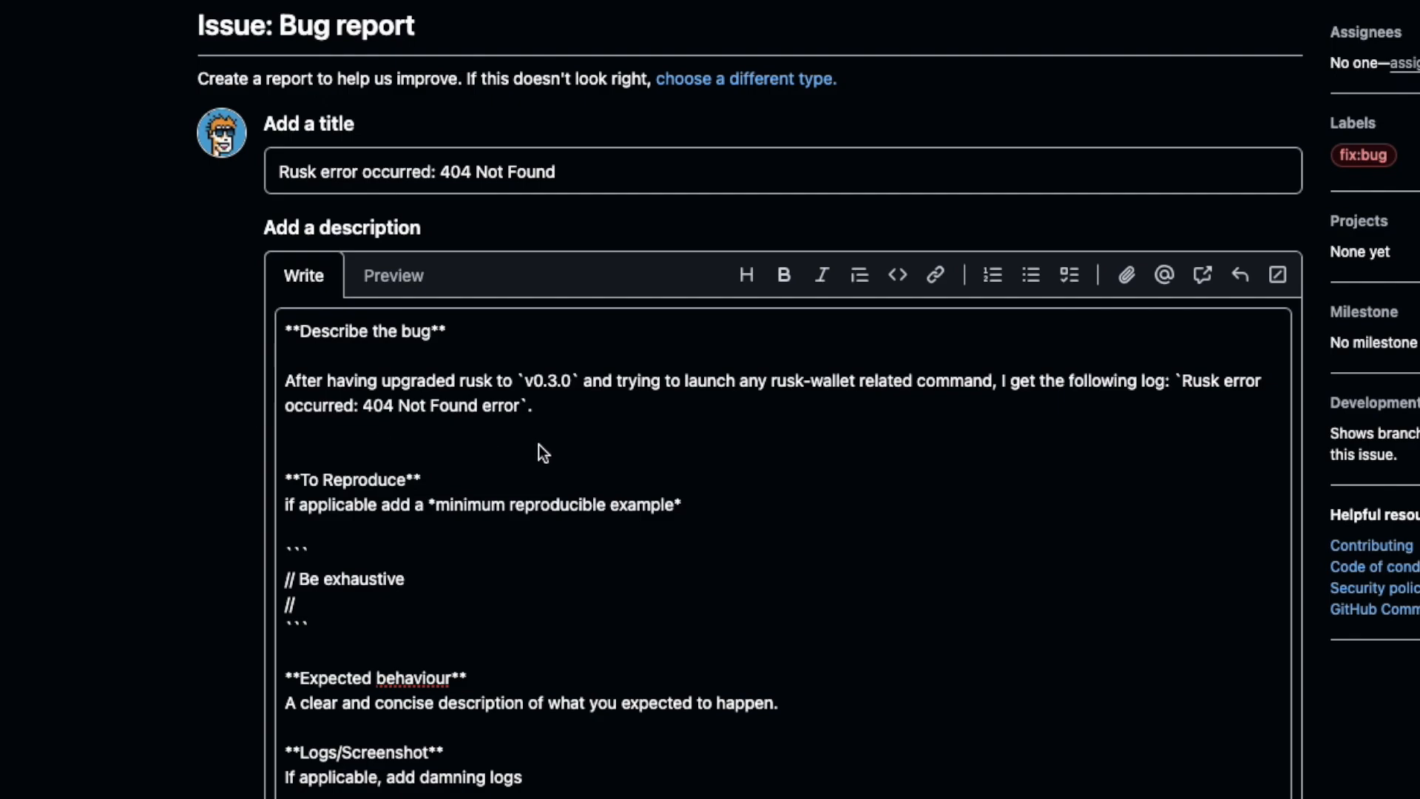
pyautogui.hotkey('shift', 'Tab')
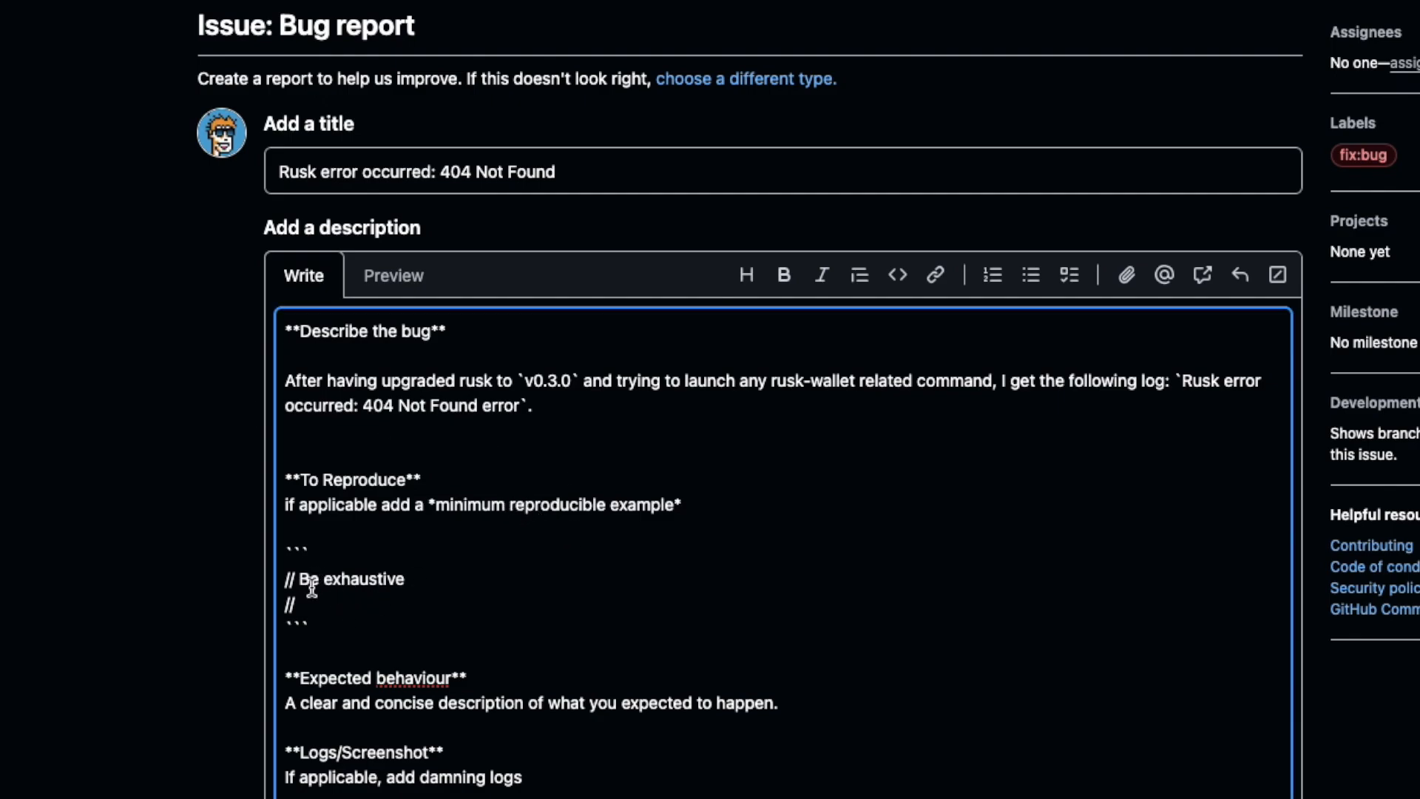
pyautogui.moveTo(297, 580); pyautogui.dragTo(411, 579)
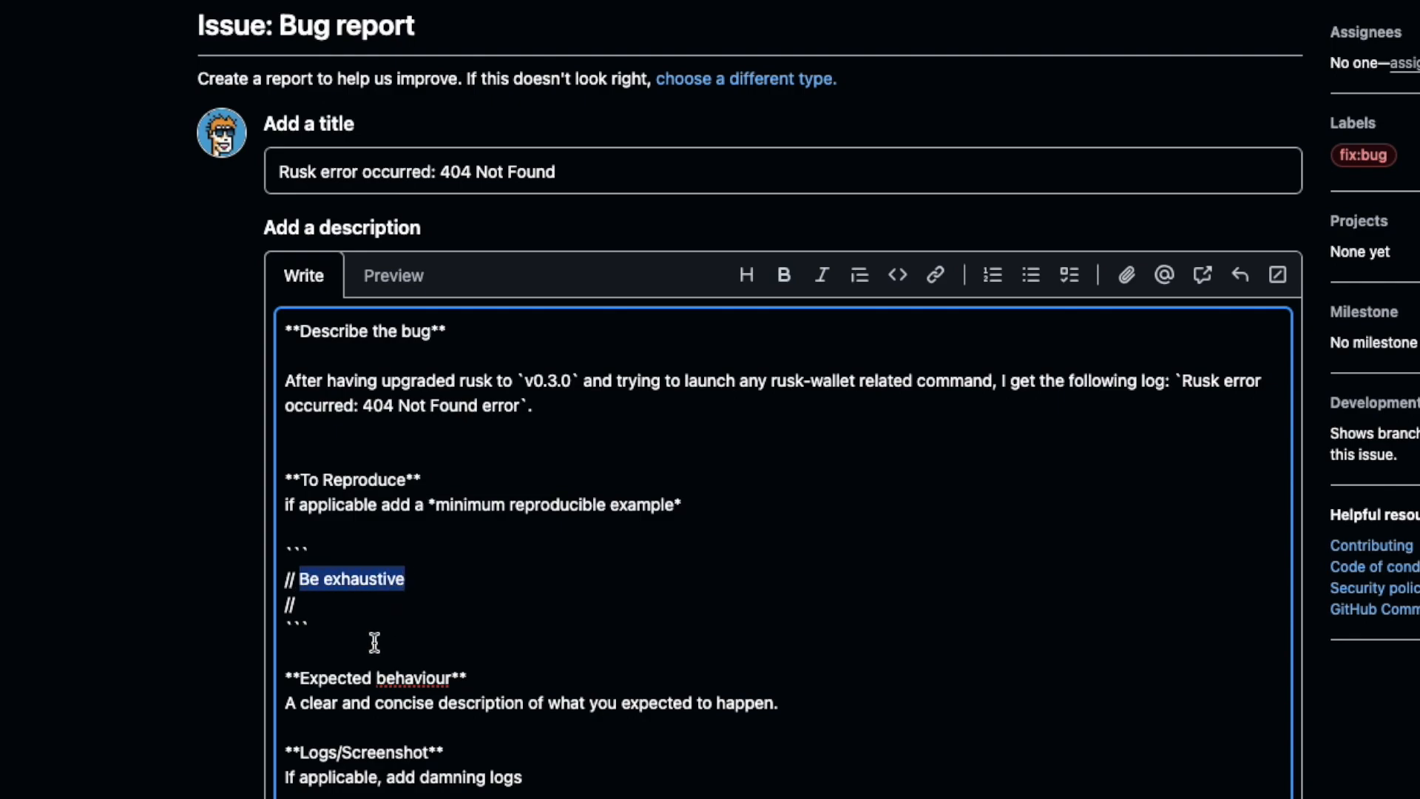
pyautogui.moveTo(354, 633); pyautogui.dragTo(281, 510)
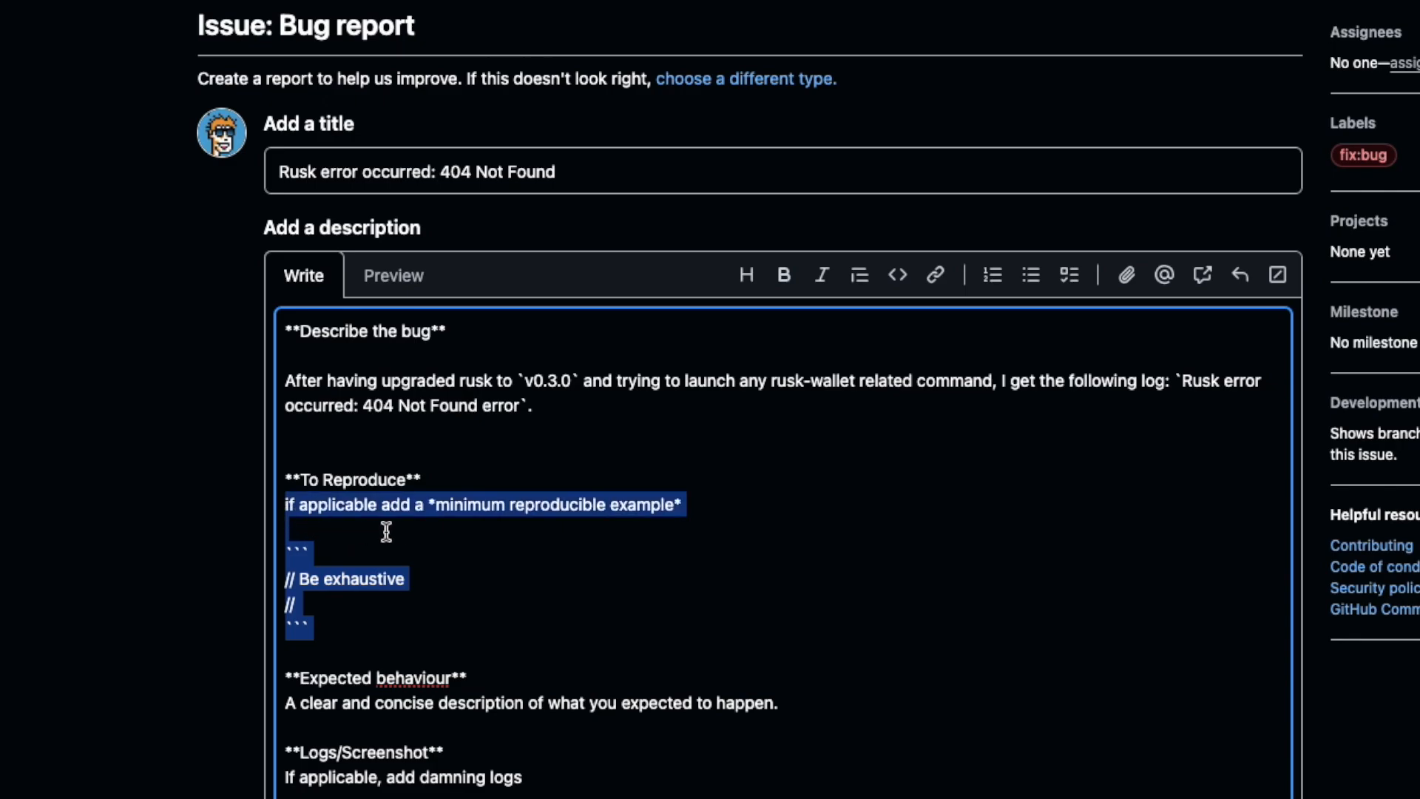
pyautogui.write("- Install rusk v0.2.0 - Update to rusk v0.3.0 via the installer: curl --proto '=https' --tlsv1.2 -sSfL https://github.com/dusk-network/node-installer/releases/download/v0.3.0/node-installer.sh | sudo sh - Restart the node with service ‘rusk start’ - Ensure that the node is running by launching the command `ruskquery block-height` and seeing different and incremental block-heights - Launch any of the `rusk-wallet` related commands, such as: `rusk-wallet stake-info` - Look at the logs")
pyautogui.scroll(-3, 466, 570)
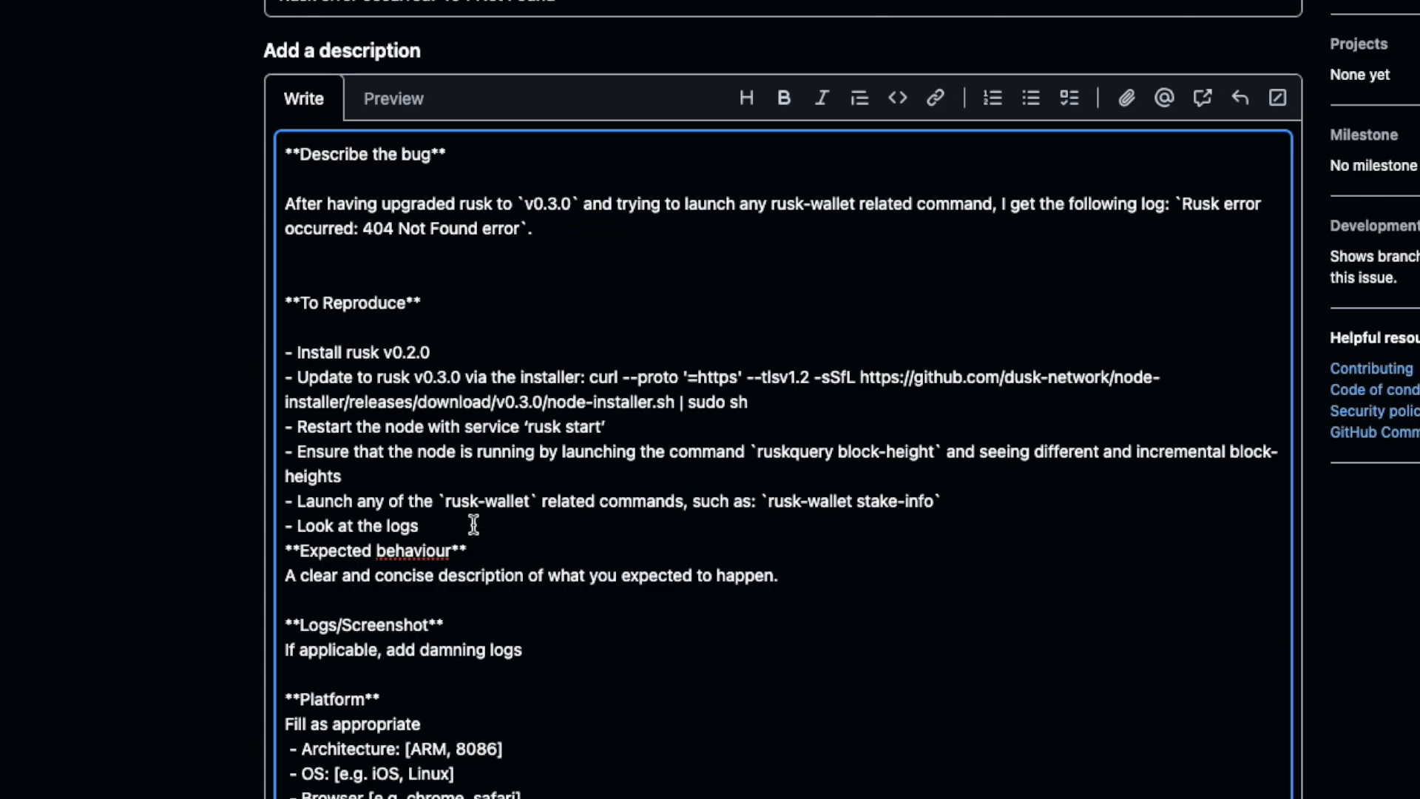
pyautogui.press('Return')
pyautogui.press('Return')
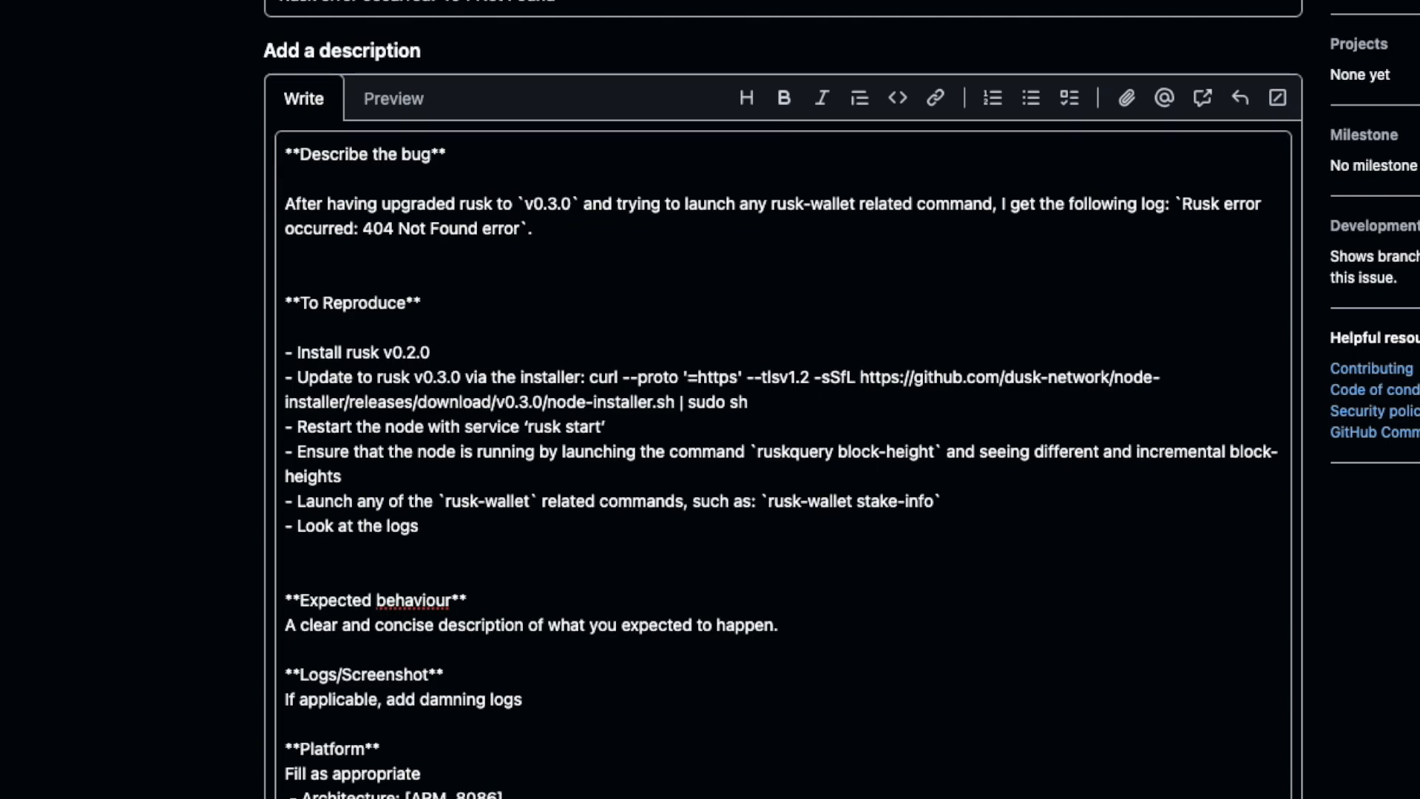
# Replace the Expected behaviour placeholder with the received stake event log expected after launching `rusk-wallet stake-info`, adding blank lines below it.
pyautogui.tripleClick(371, 628)
pyautogui.press('super+v')
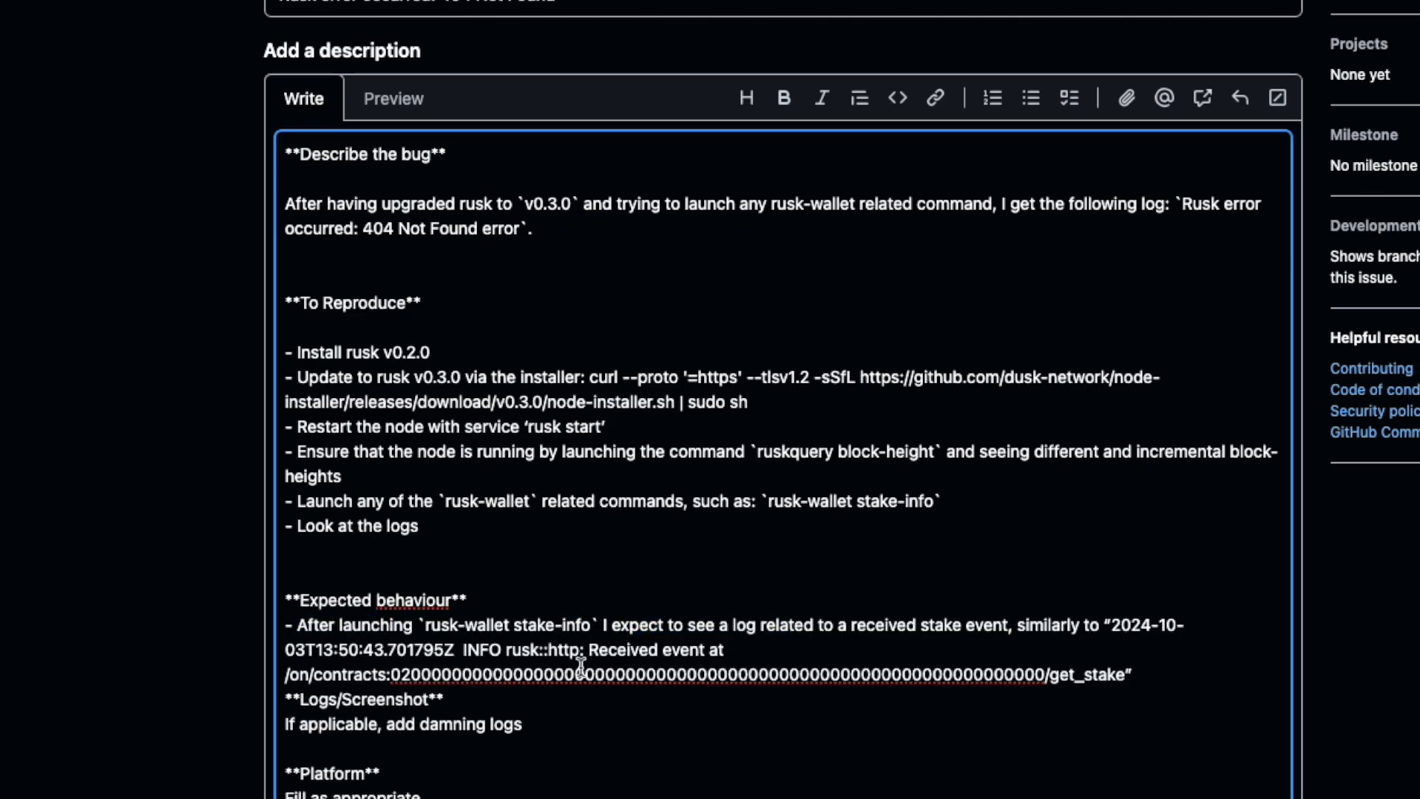
pyautogui.press('Return')
pyautogui.press('Return')
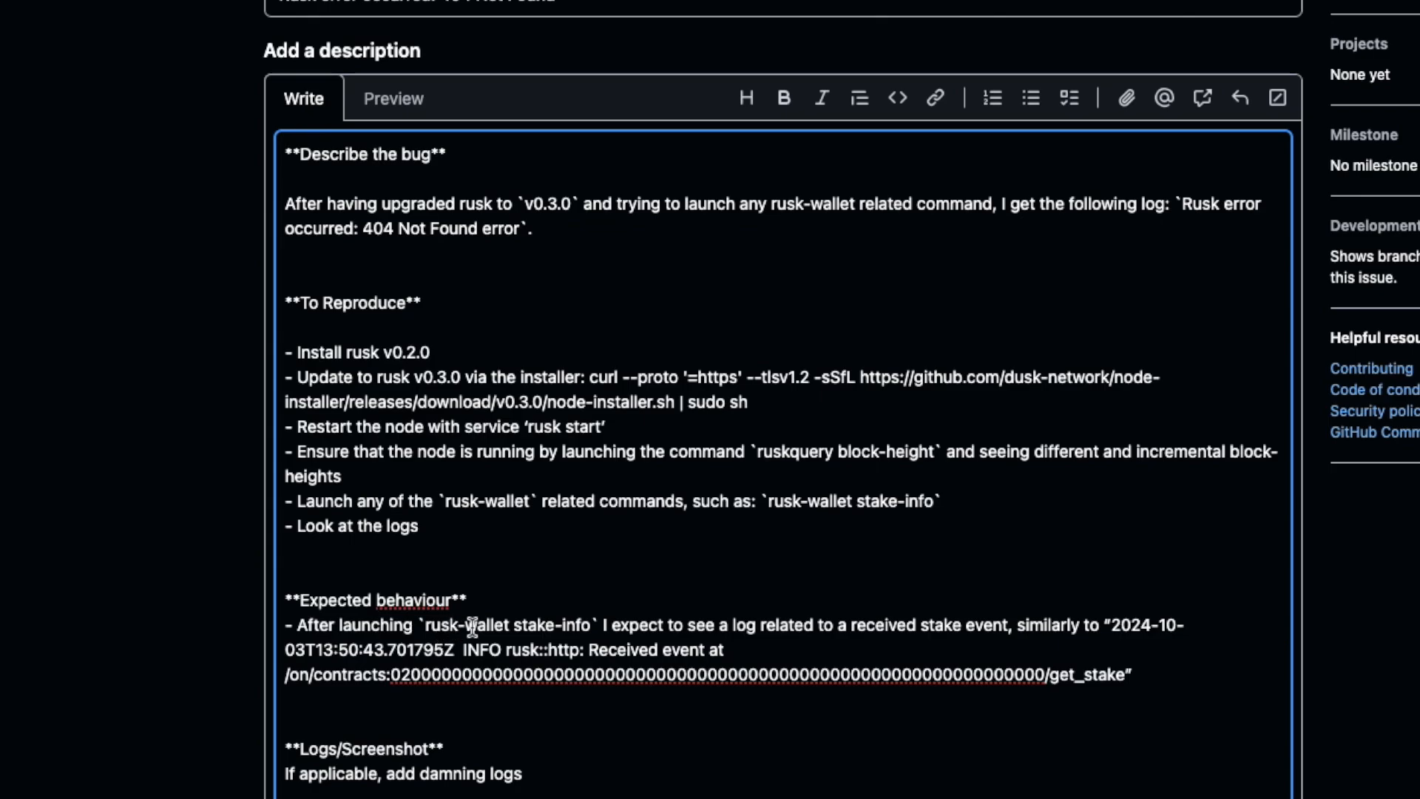
# Replace the Logs/Screenshot placeholder with the outputs of `rusk-wallet stake-info`, `ruskquery info` and `ruskquery version`.
pyautogui.scroll(-6, 472, 627)
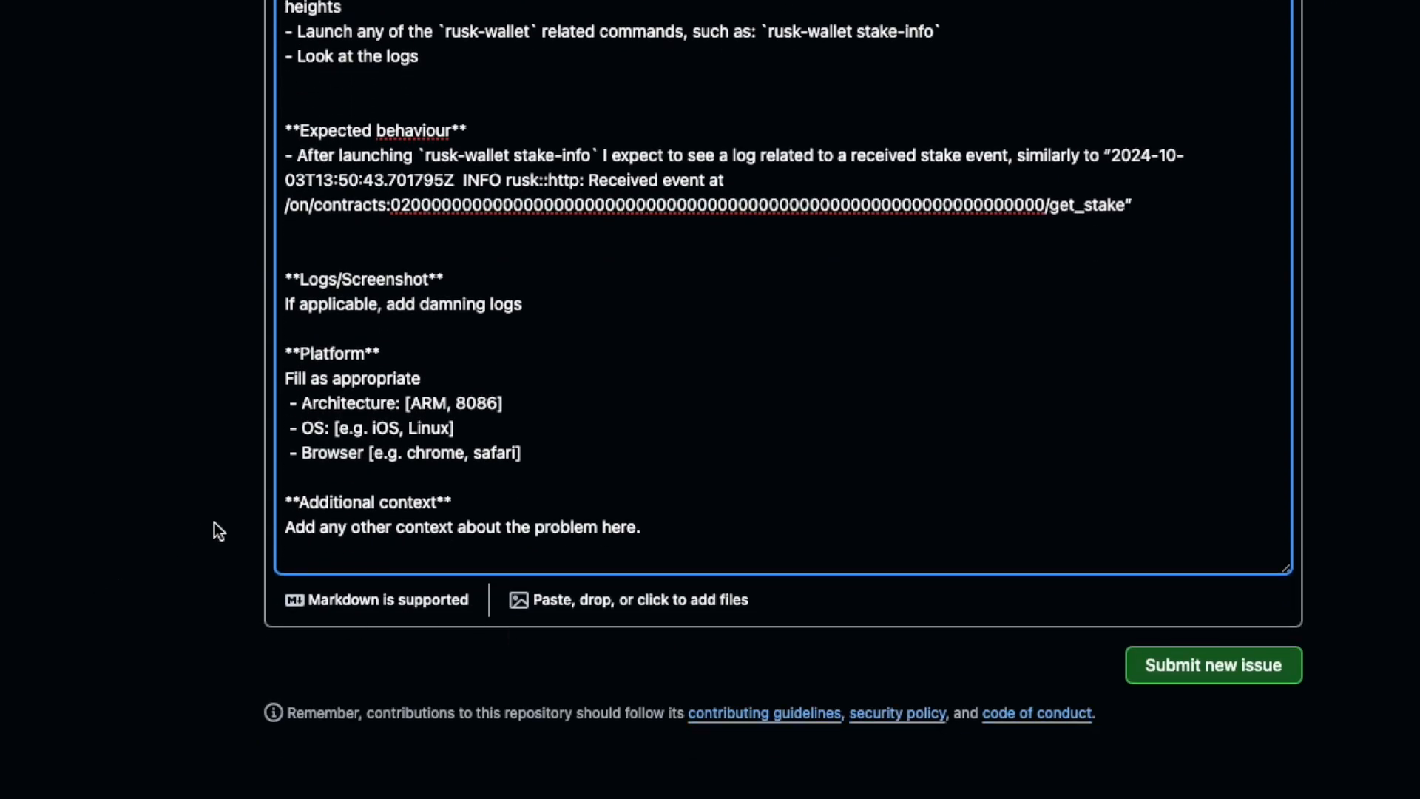
pyautogui.scroll(2, 508, 412)
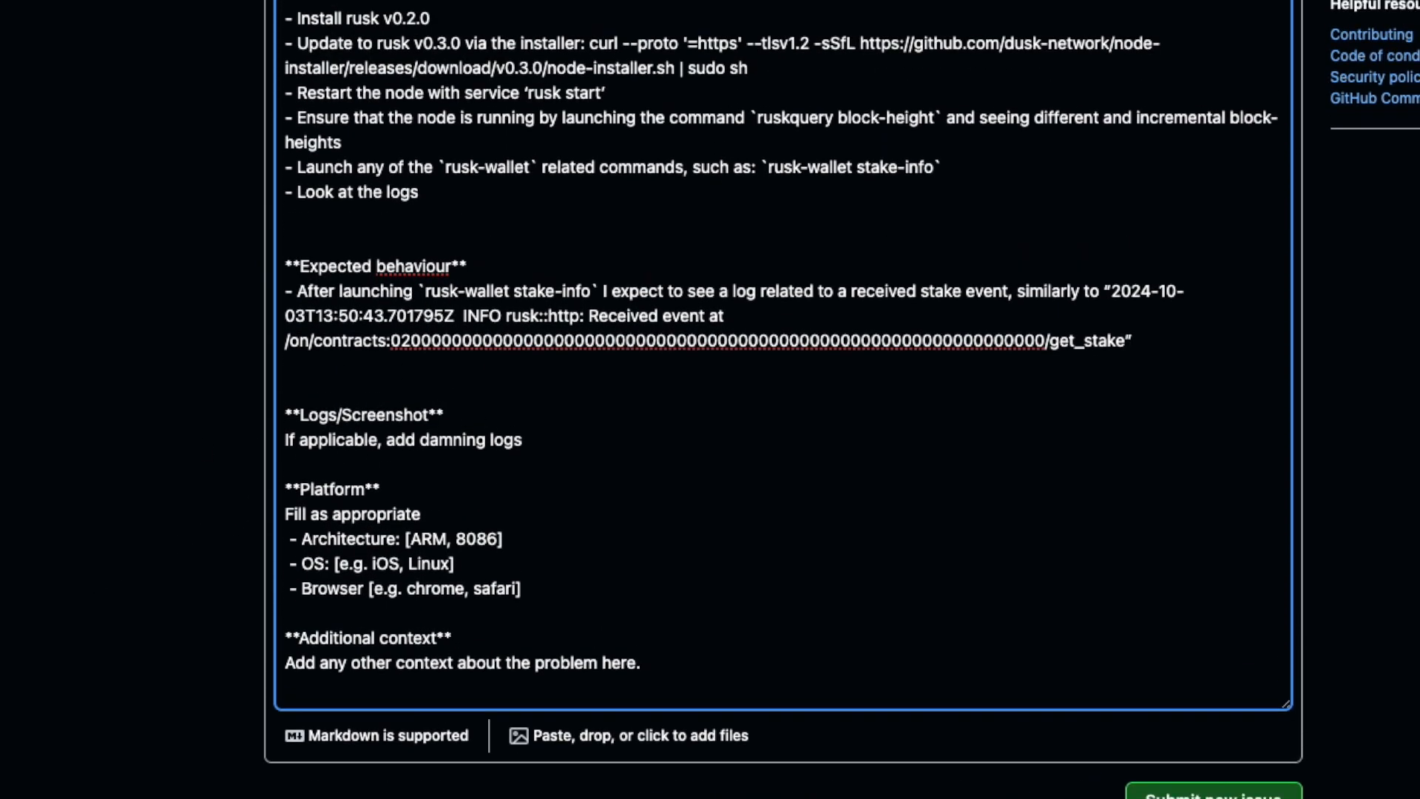
pyautogui.press('super+Tab')
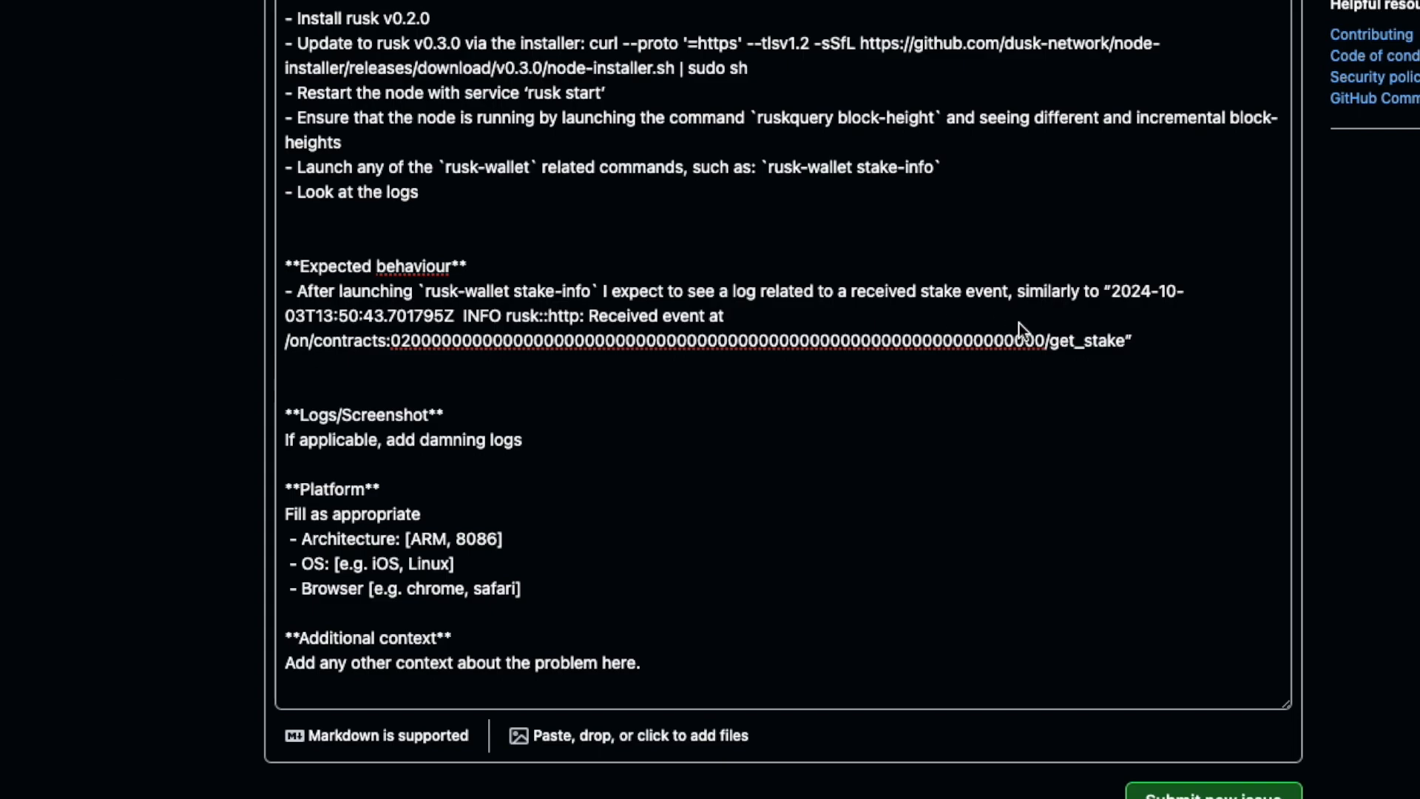
pyautogui.click(596, 450)
pyautogui.moveTo(524, 440); pyautogui.dragTo(263, 441)
pyautogui.hotkey('ctrl', 'v')
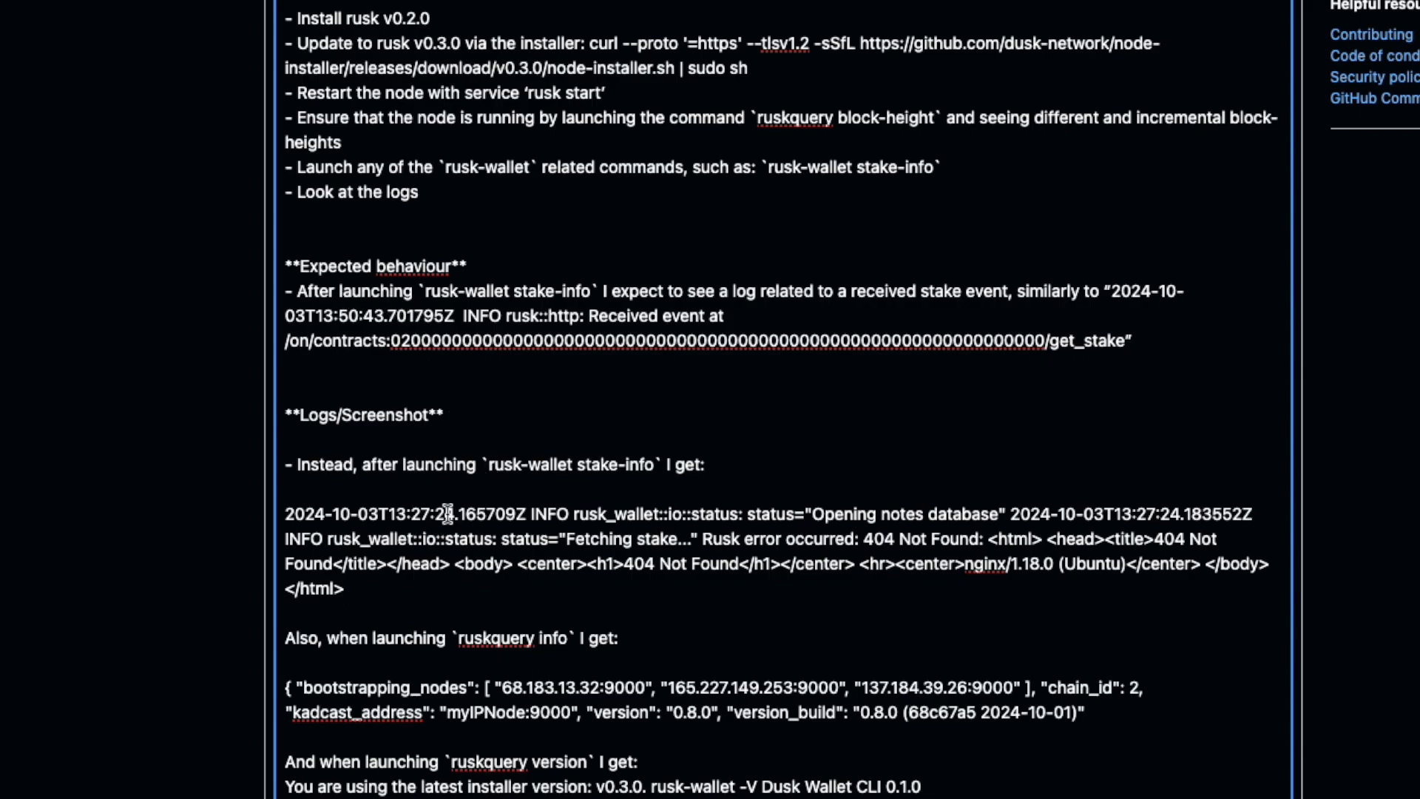
# Review the `rusk-wallet stake-info` log and the `ruskquery info` output in the Logs/Screenshot section.
pyautogui.moveTo(286, 515); pyautogui.dragTo(398, 594)
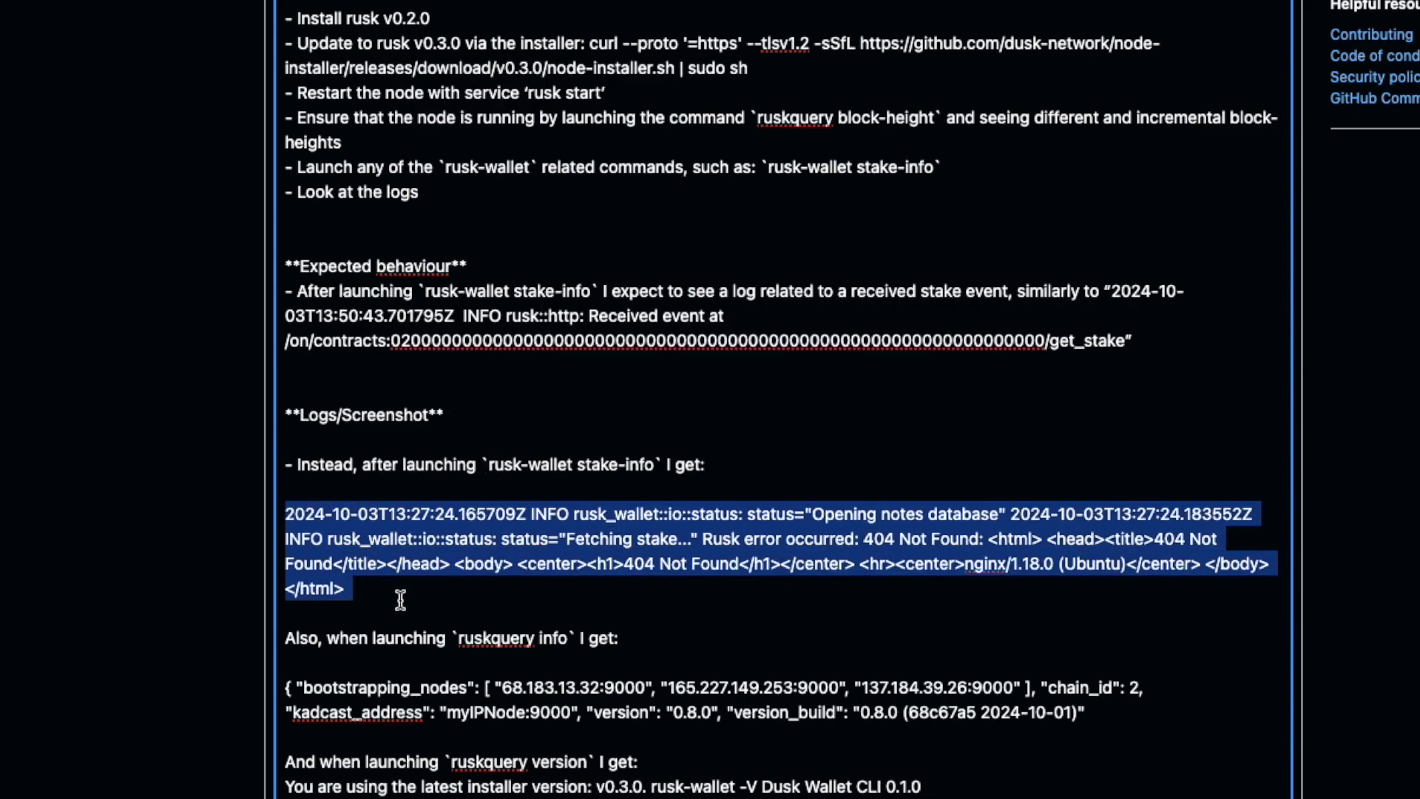
pyautogui.scroll(-3, 414, 643)
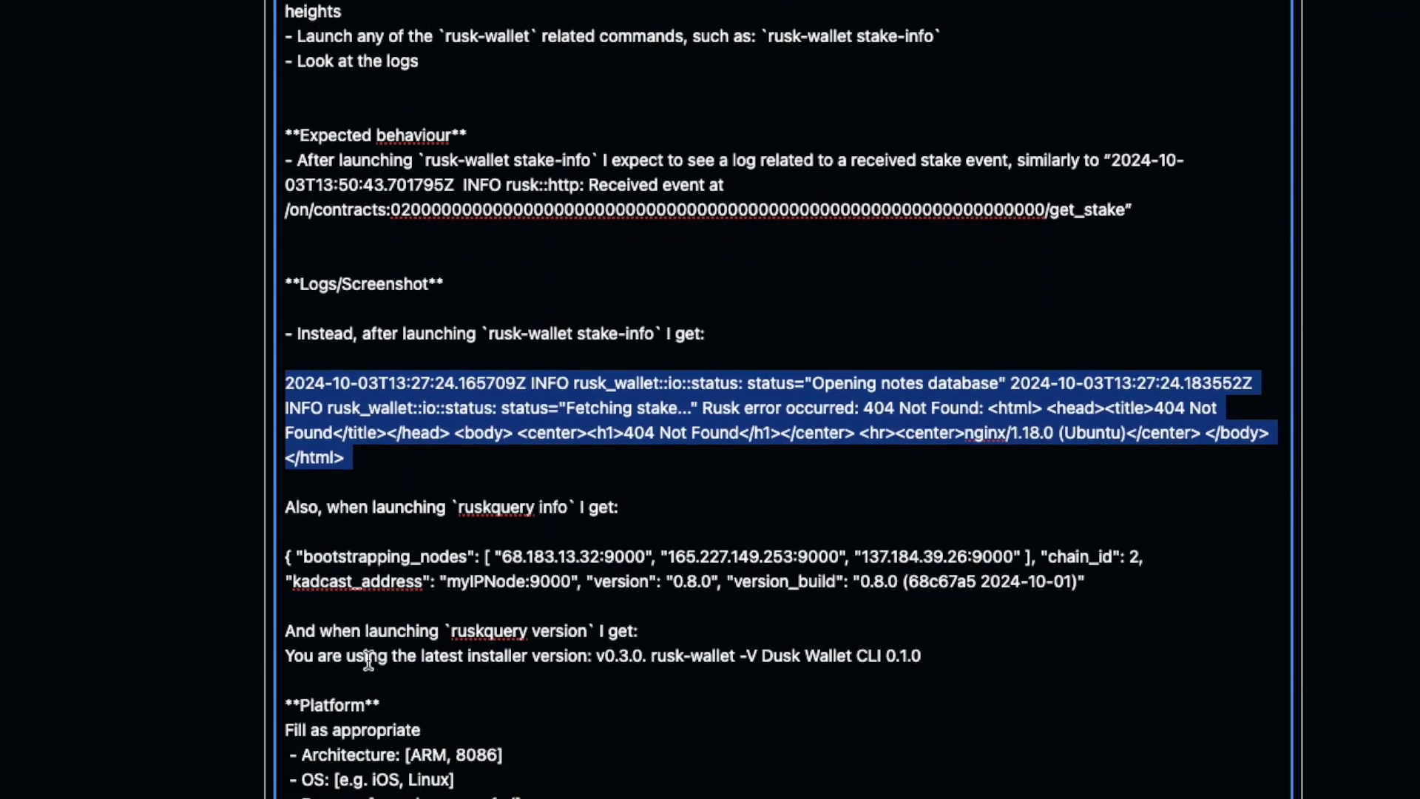
pyautogui.click(286, 435)
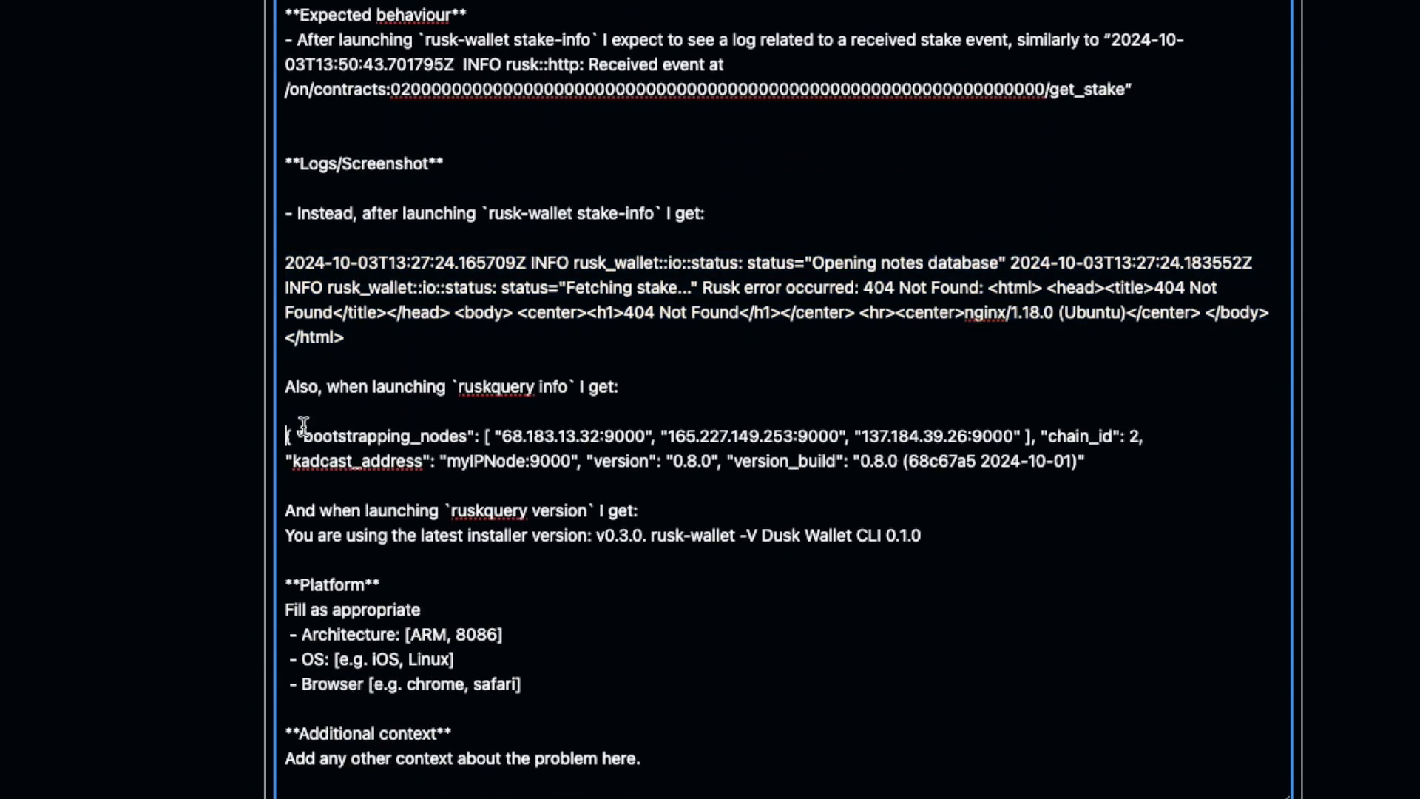
pyautogui.moveTo(474, 386); pyautogui.dragTo(559, 386)
pyautogui.moveTo(283, 438); pyautogui.dragTo(1192, 475)
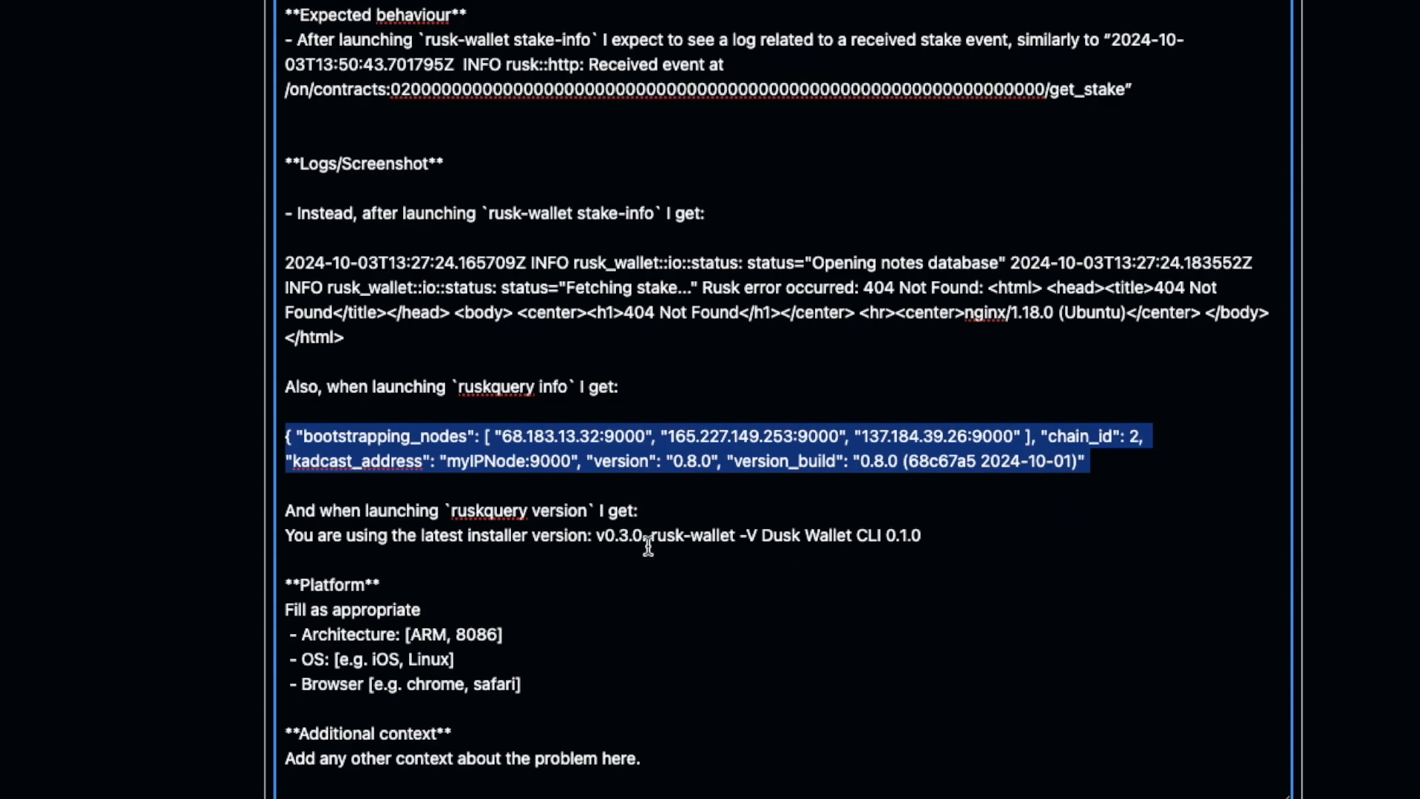
# Review the `ruskquery version` output in the Logs/Screenshot section.
pyautogui.click(540, 511)
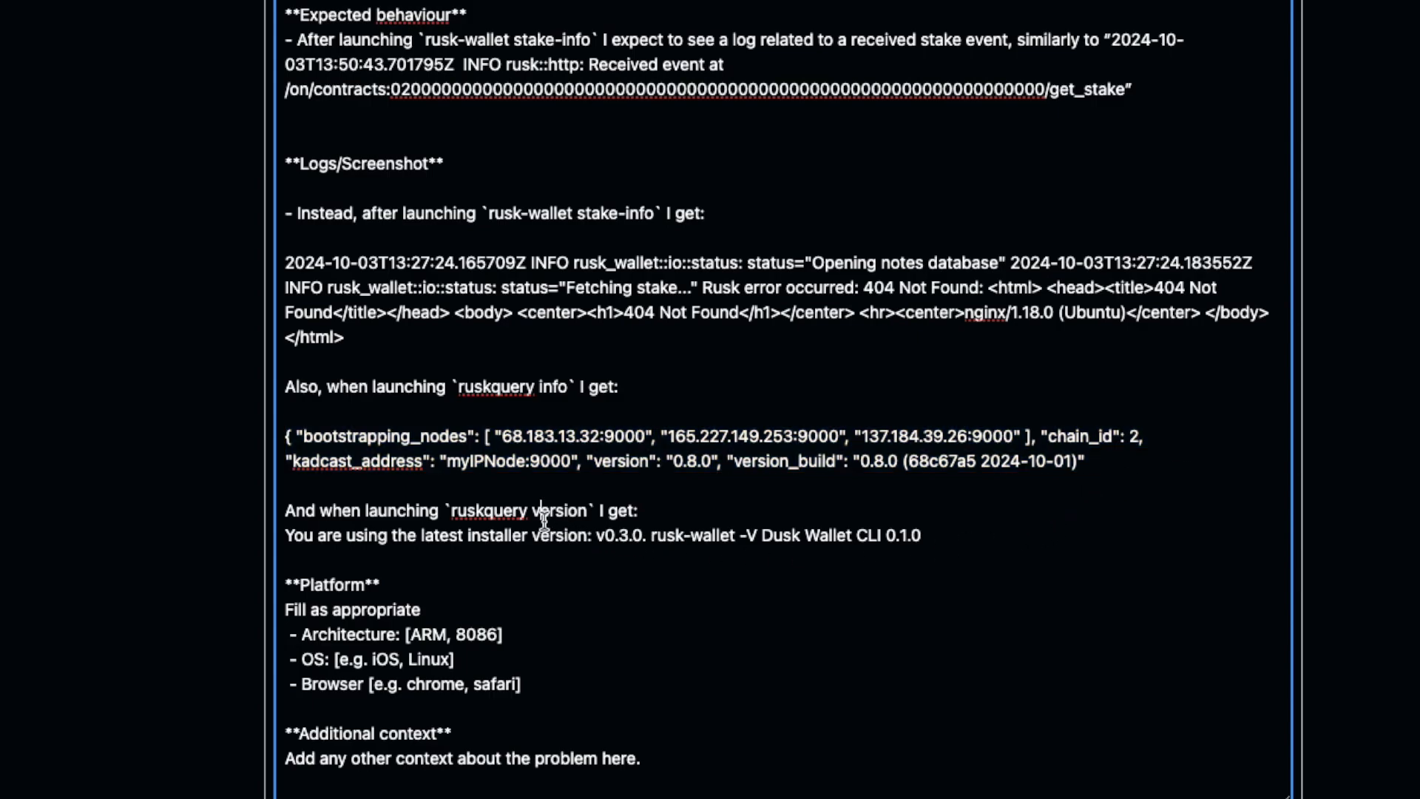
pyautogui.tripleClick(333, 535)
pyautogui.click(343, 535)
# Replace the Platform placeholder lines with architecture x86_64 (AMD64) and OS Ubuntu 22.04.
pyautogui.scroll(-1, 645, 654)
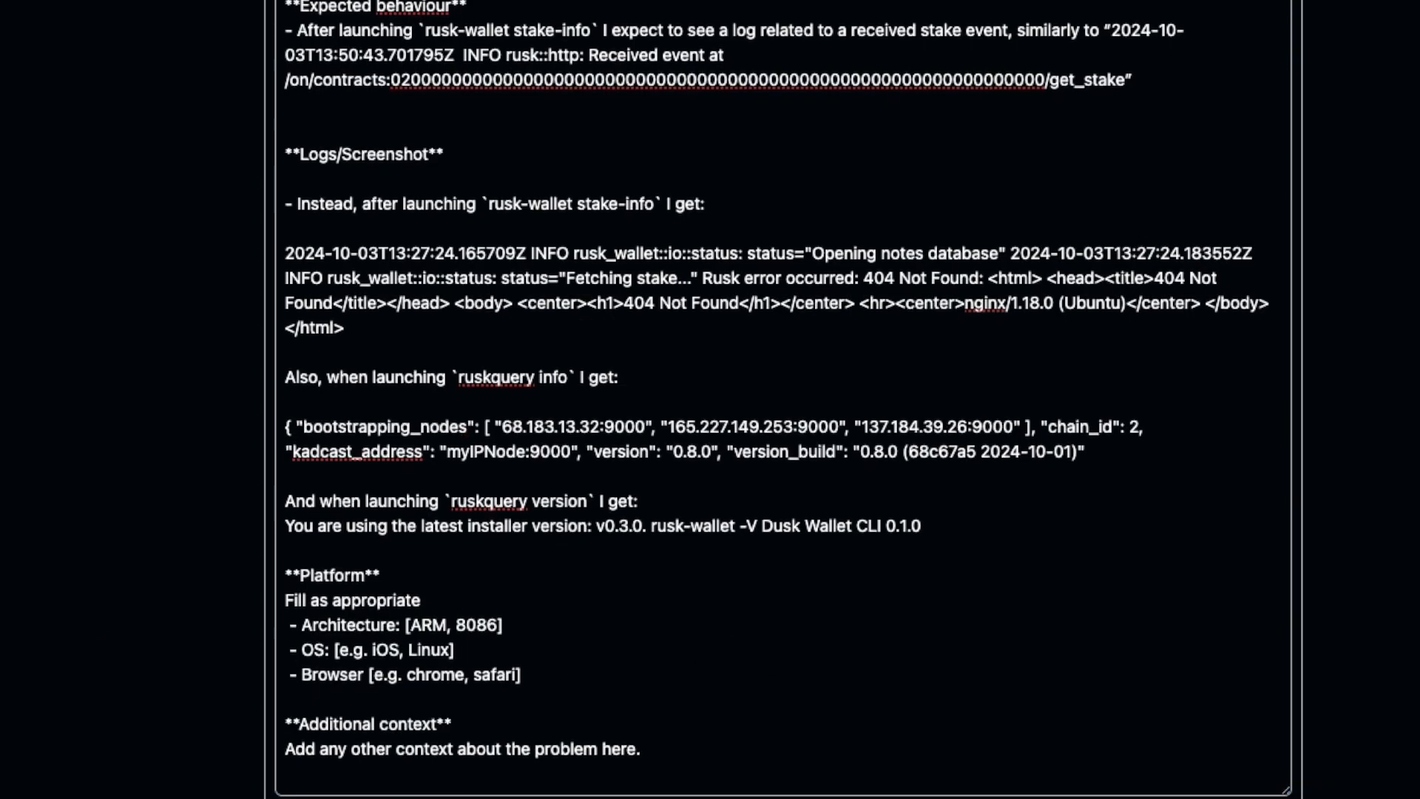
pyautogui.moveTo(569, 680); pyautogui.dragTo(80, 599)
pyautogui.write('- Architecture: x86_64 (AMD64) - OS: Ubuntu 22.04')
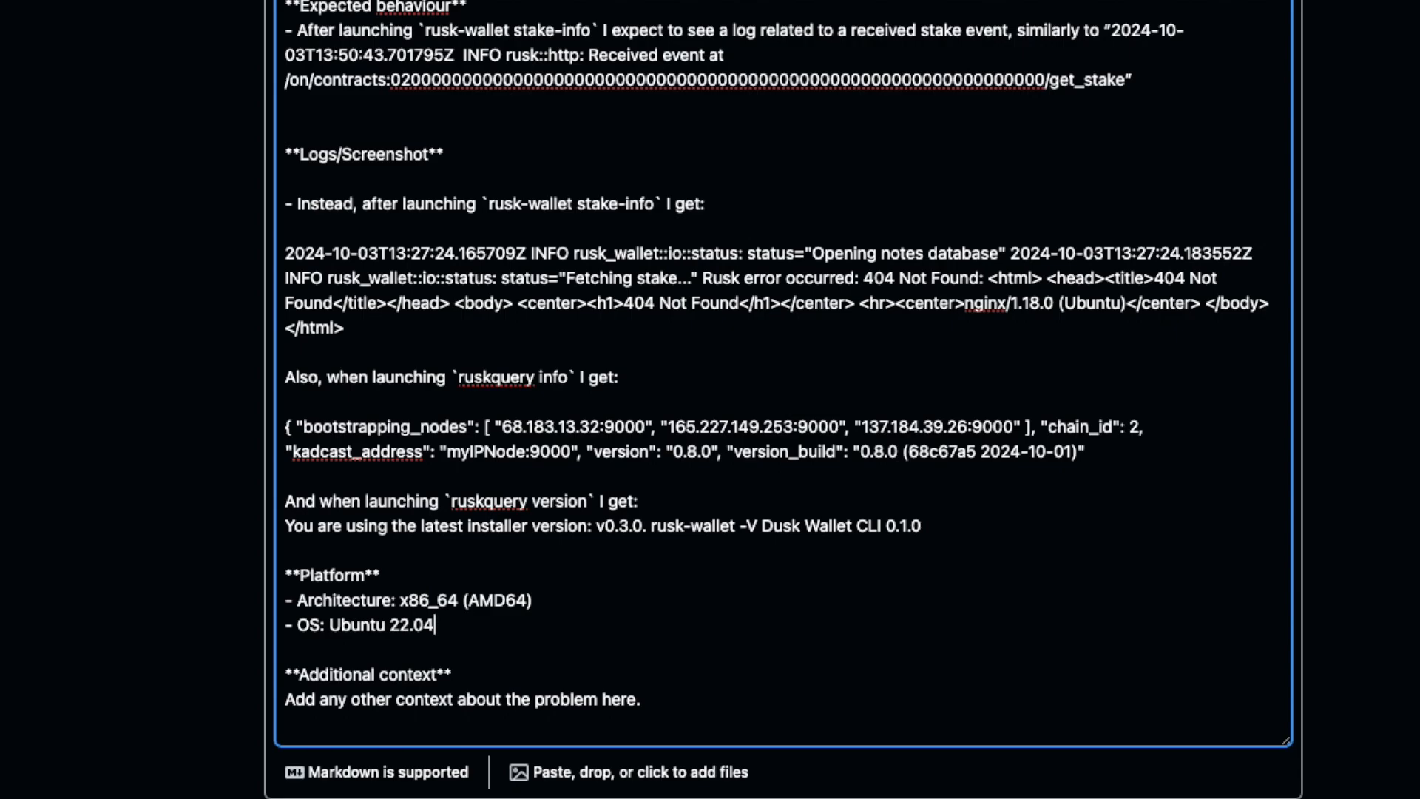
pyautogui.scroll(-1, 634, 413)
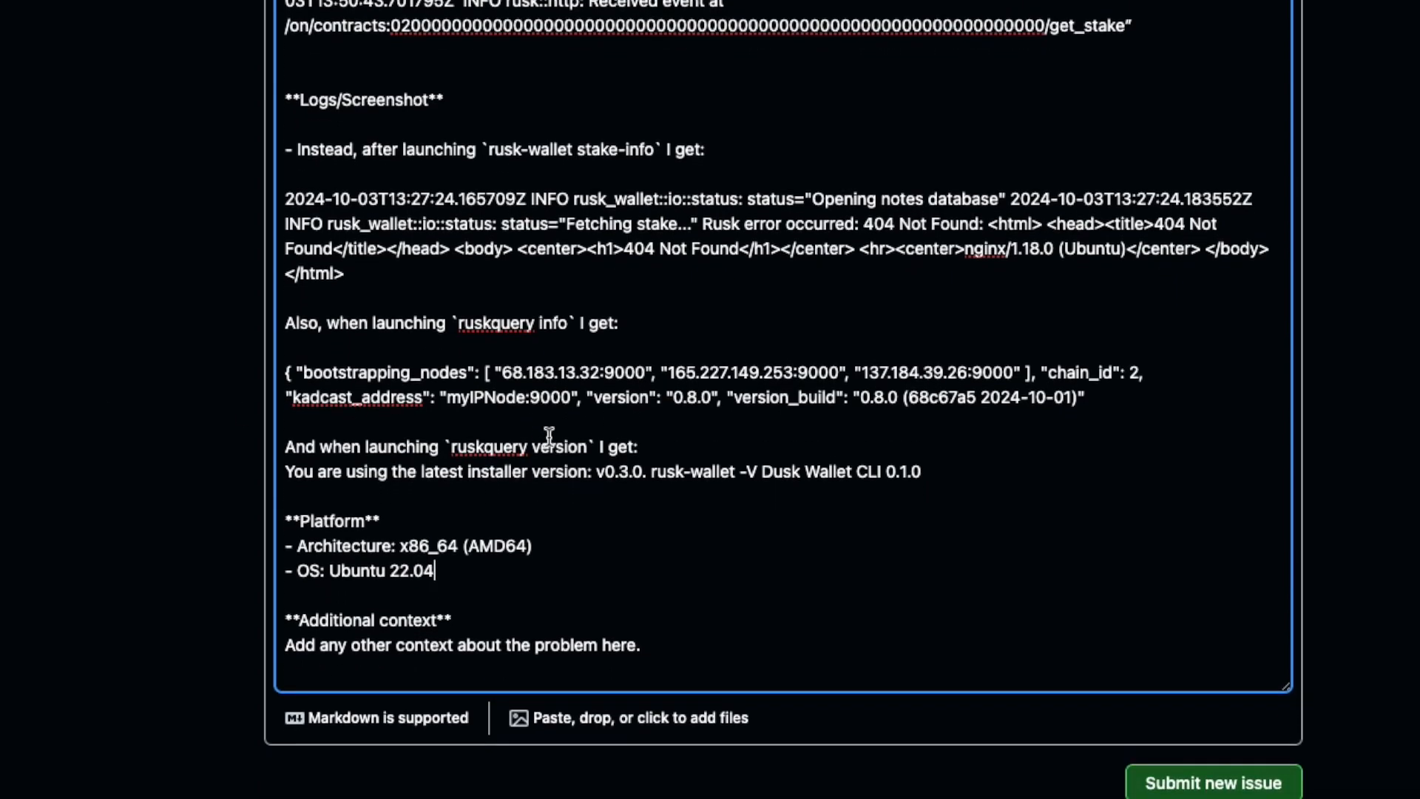
# Replace the Additional context placeholder with the `rusk-wallet` note on three addresses, the 2-address warning and "Sync Status: Syncing..", without a duplicate heading line.
pyautogui.click(177, 443)
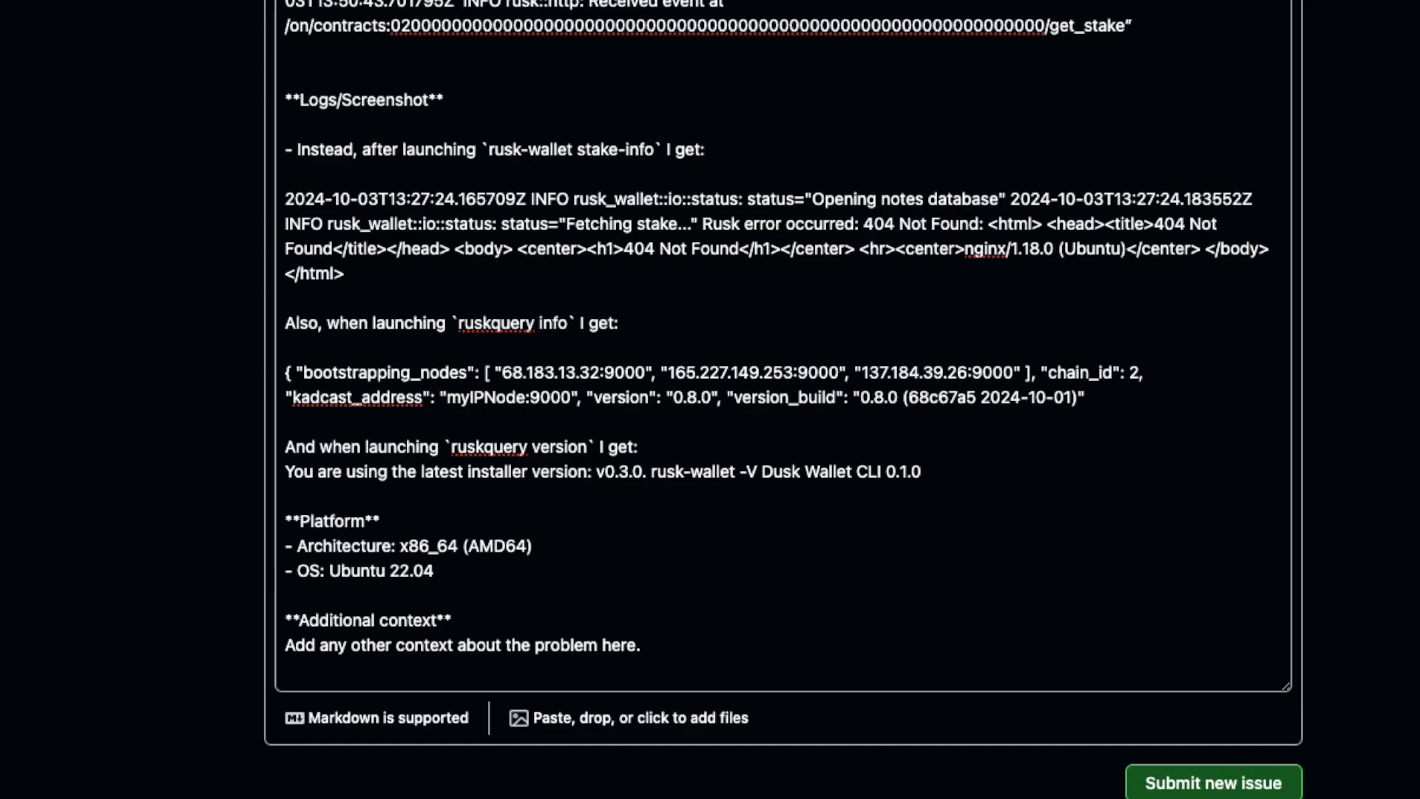
pyautogui.moveTo(678, 634); pyautogui.dragTo(175, 641)
pyautogui.write('Additional Context When launching `rusk-wallet` alone, I can see that I have created three addresses. Warning: This wallet only supports up to 2 addresses, you have 3 addresses And: Sync Status: Syncing..')
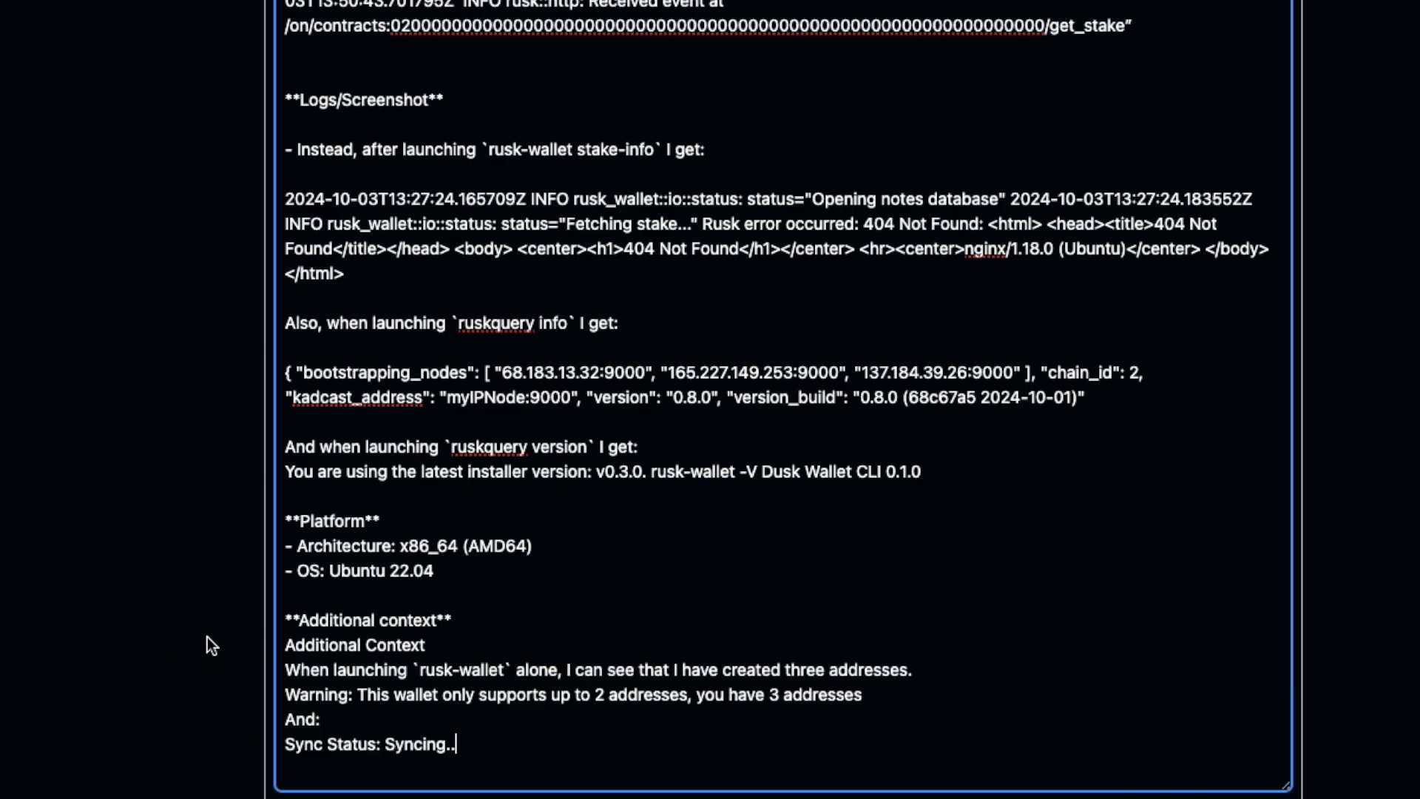
pyautogui.moveTo(517, 644); pyautogui.dragTo(197, 637)
pyautogui.press('BackSpace')
pyautogui.press('BackSpace')
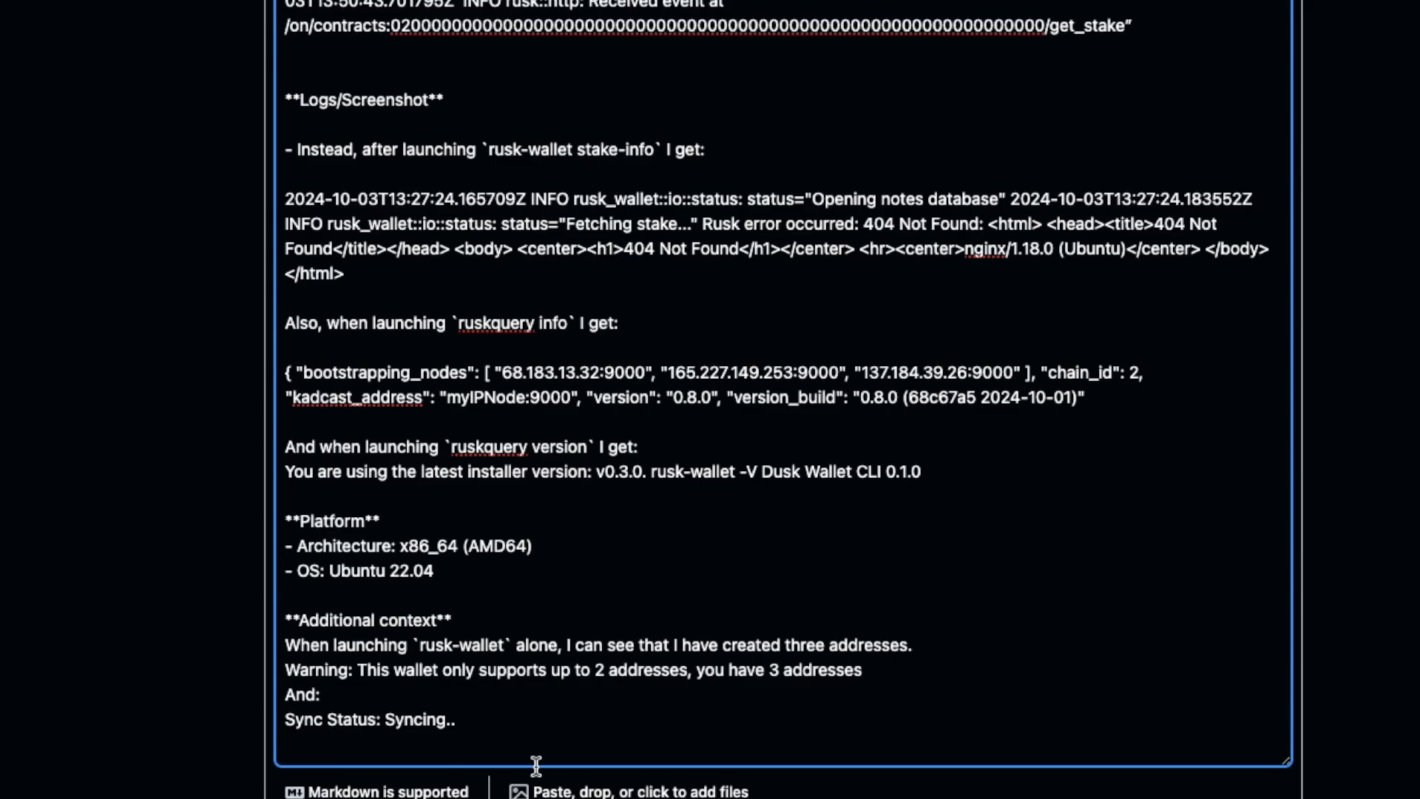
# Preview the rendered issue description and check the reproduction steps, expected behaviour and logs formatting.
pyautogui.scroll(15, 462, 649)
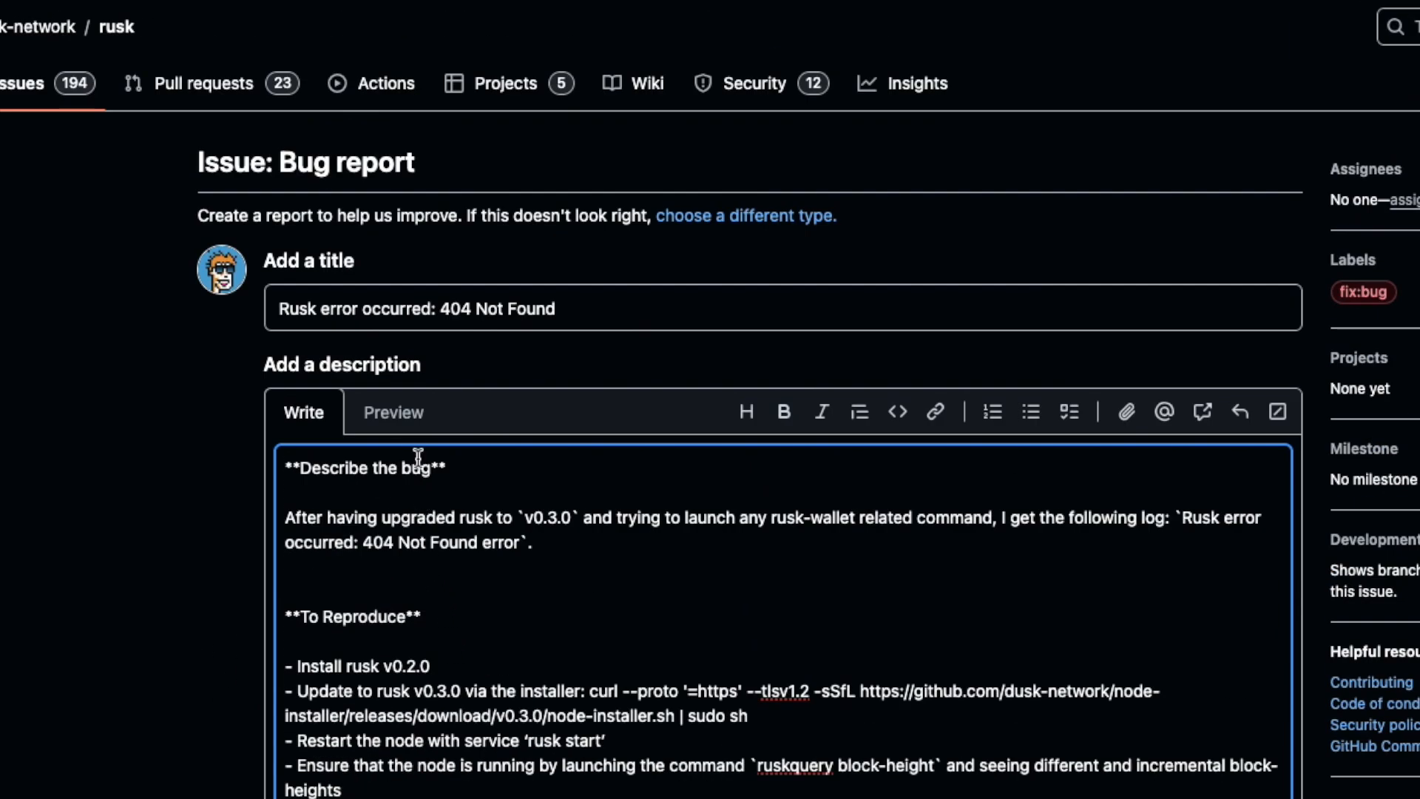
pyautogui.click(393, 412)
pyautogui.scroll(-5, 540, 564)
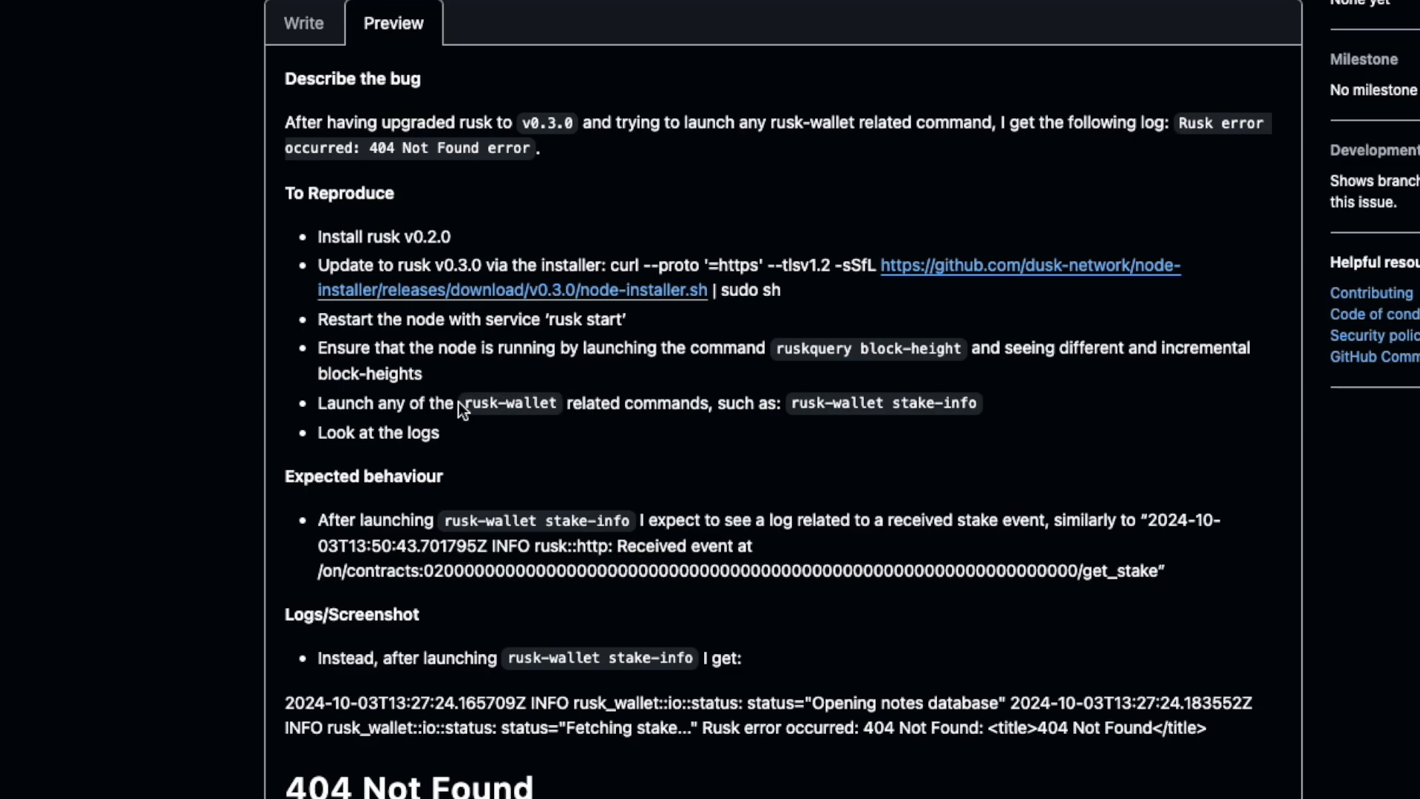
pyautogui.moveTo(462, 403); pyautogui.dragTo(560, 403)
pyautogui.click(793, 403)
pyautogui.moveTo(793, 404); pyautogui.dragTo(996, 421)
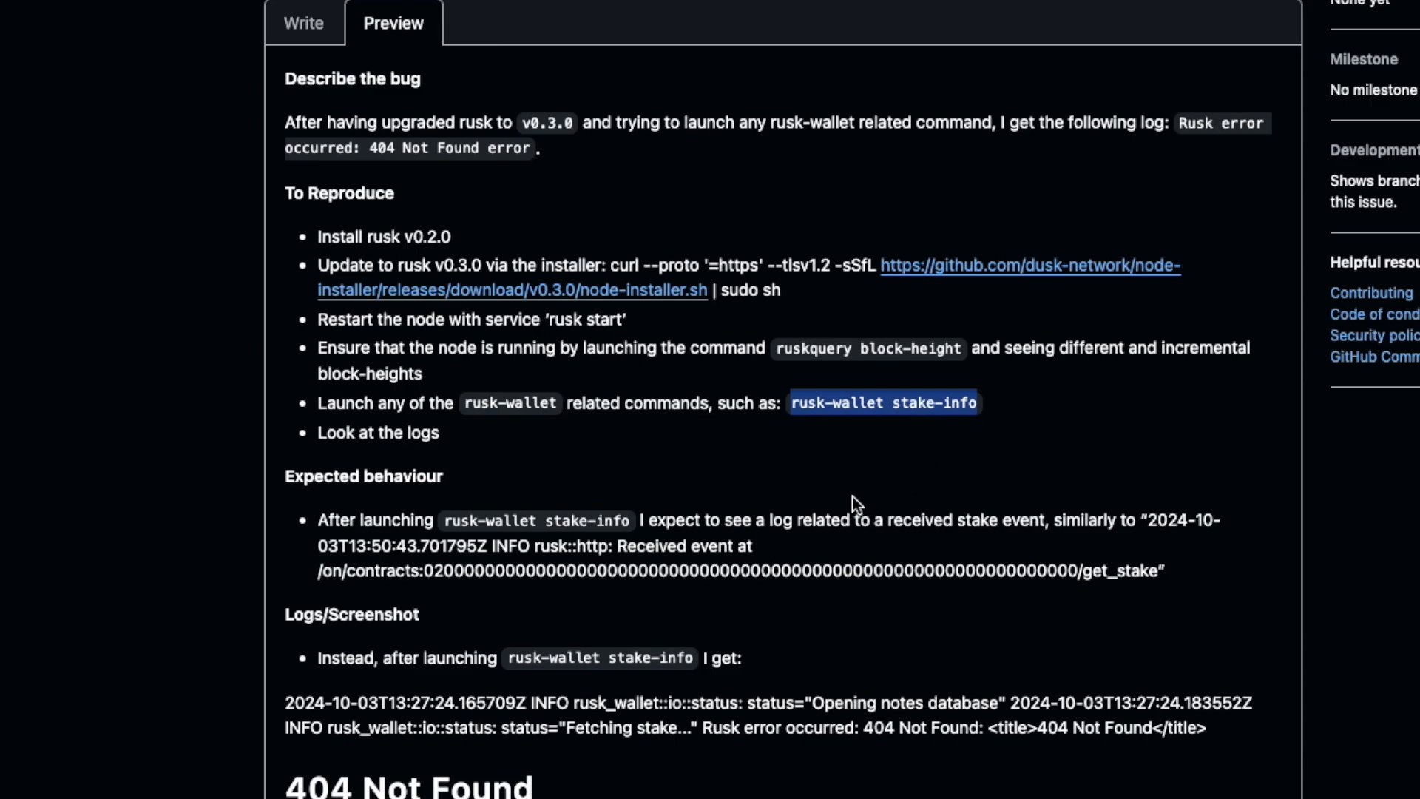
pyautogui.scroll(-3, 854, 497)
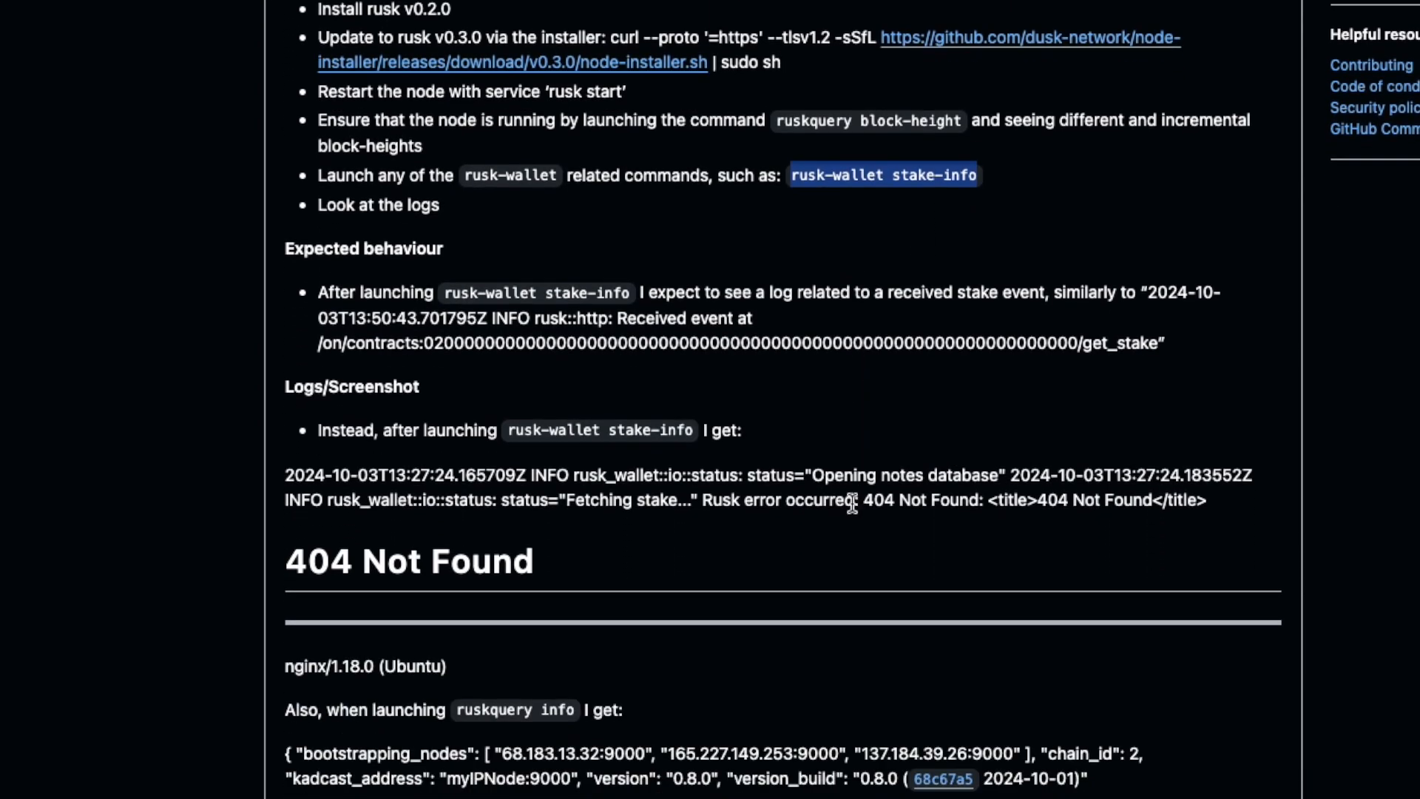
pyautogui.scroll(-3, 907, 503)
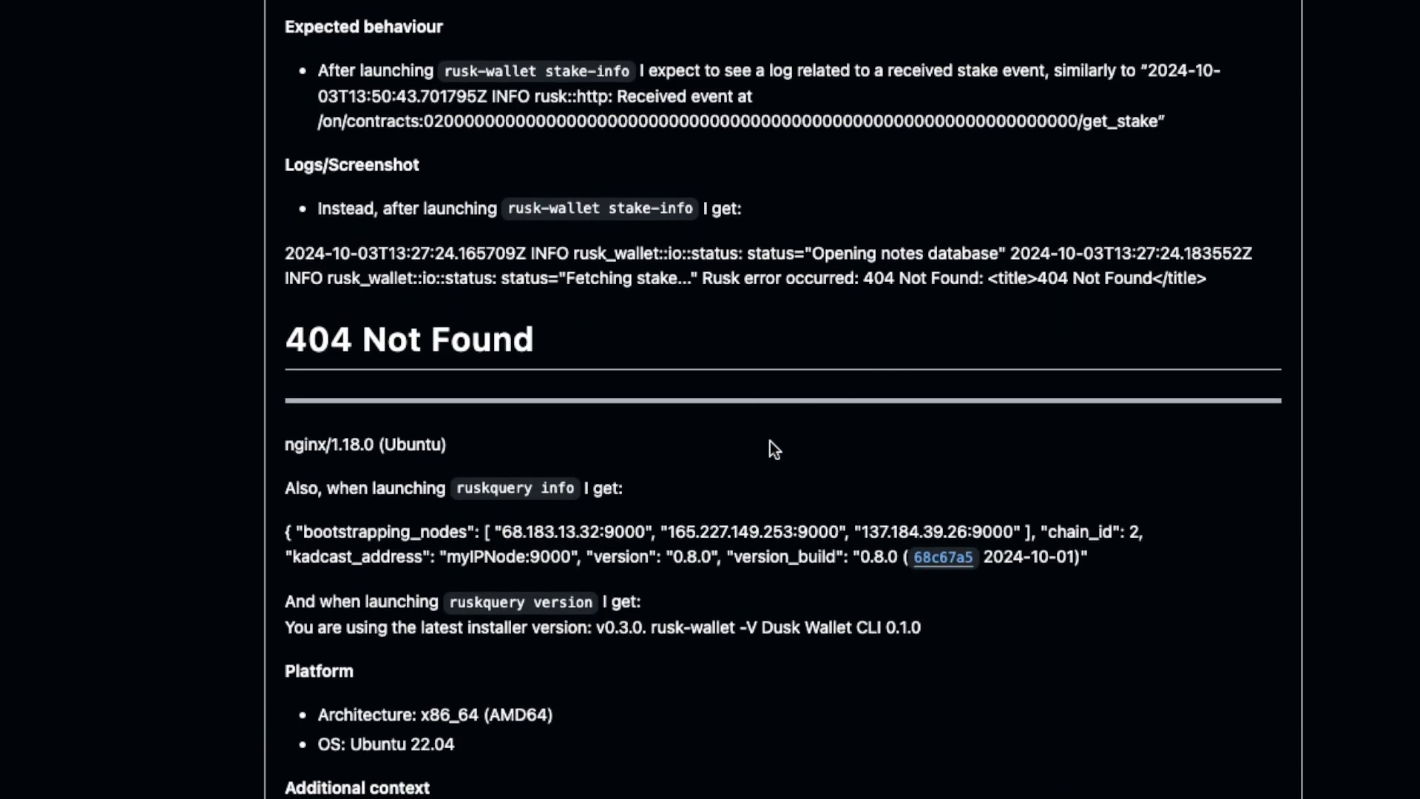
pyautogui.scroll(15, 555, 491)
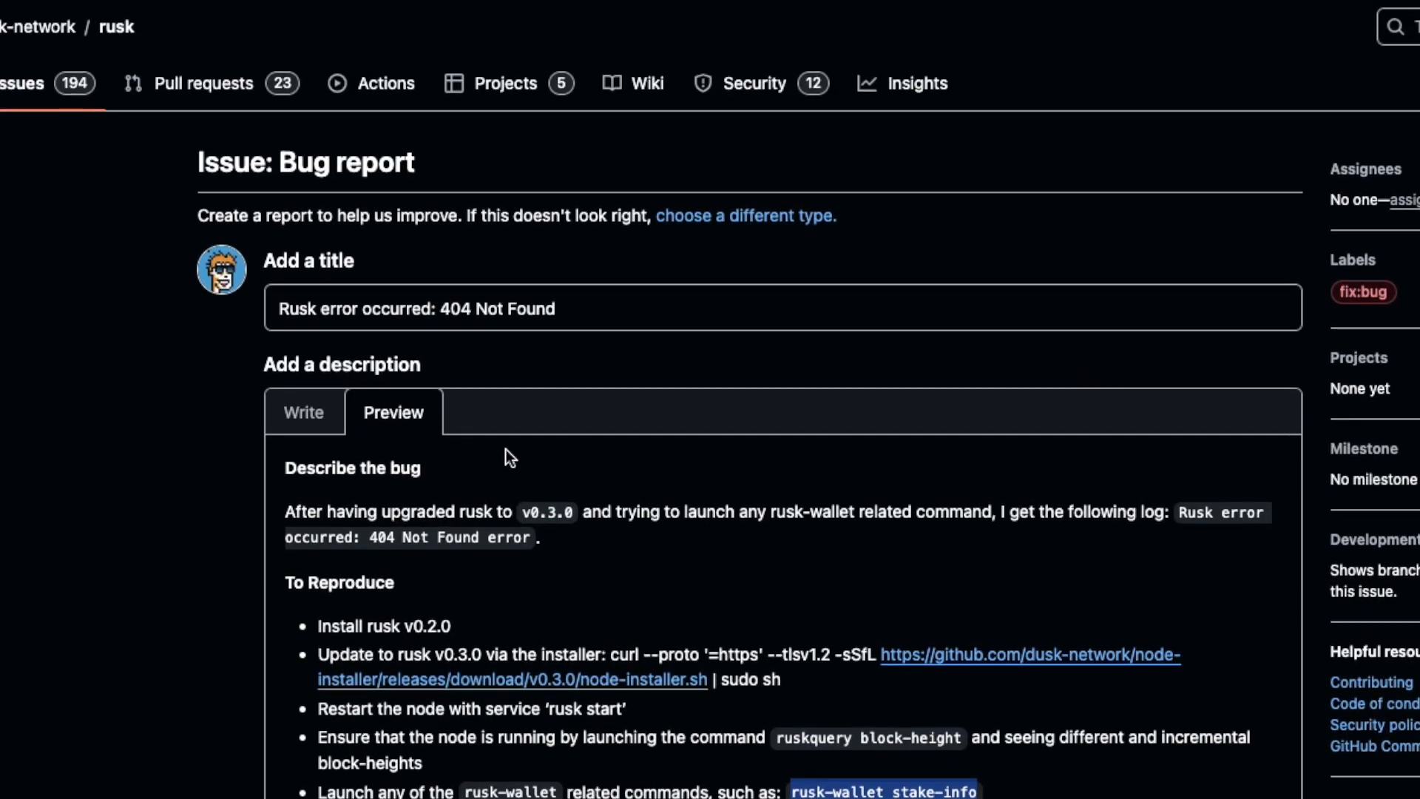
# Return to editing the description and strip the HTML tags following the first "404 Not Found" title text in the `rusk-wallet stake-info` log.
pyautogui.click(292, 424)
pyautogui.scroll(1, 622, 513)
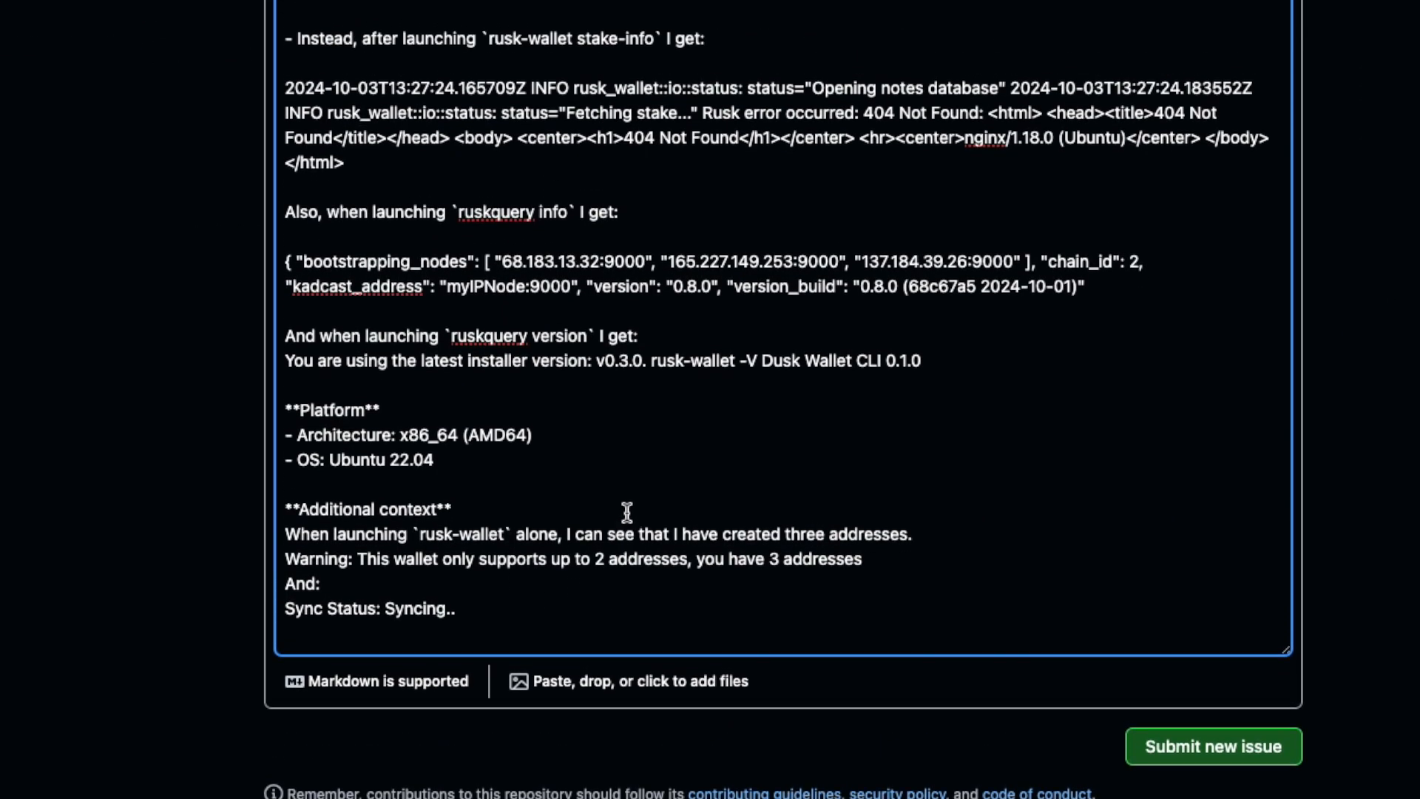
pyautogui.scroll(3, 650, 501)
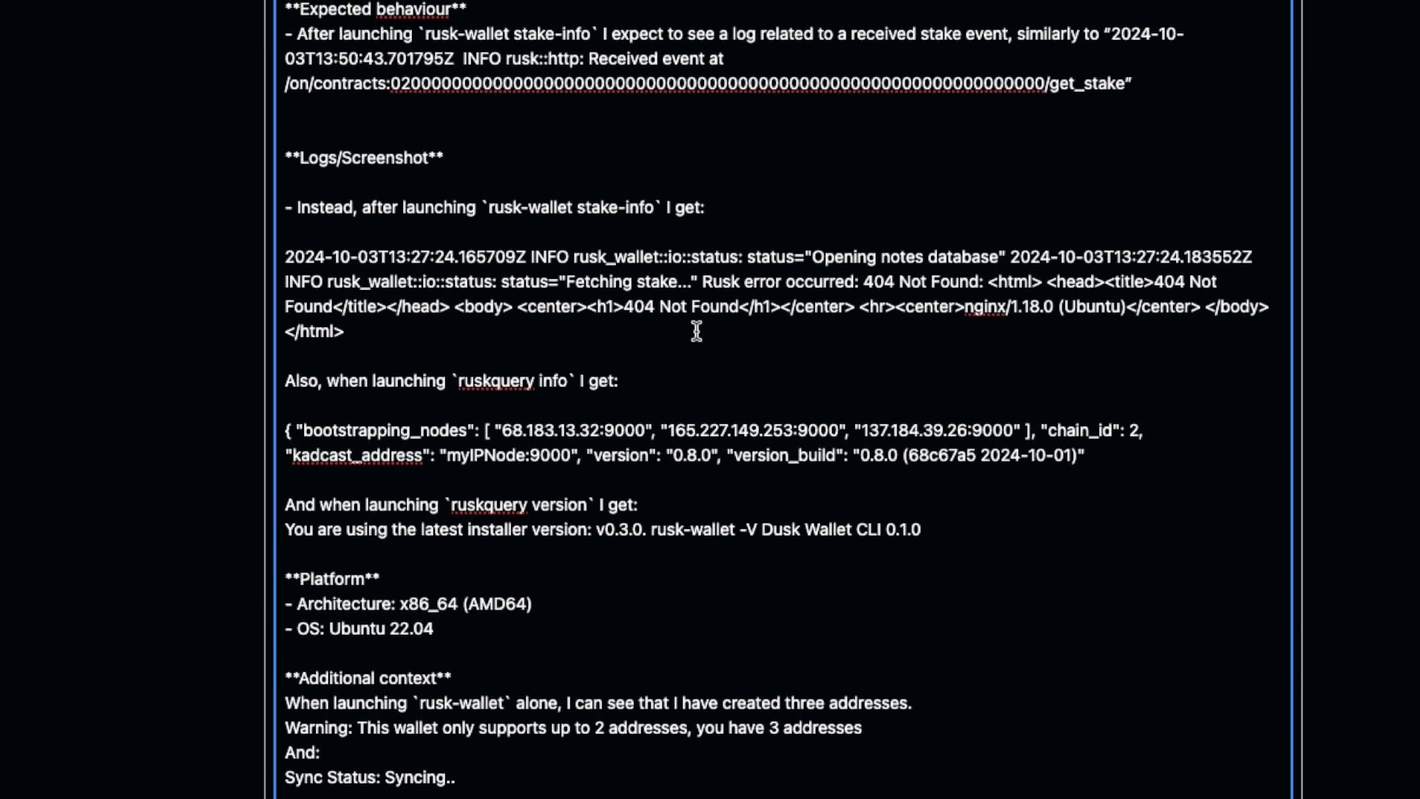
pyautogui.moveTo(586, 307); pyautogui.dragTo(625, 308)
pyautogui.click(645, 307)
pyautogui.moveTo(334, 306); pyautogui.dragTo(501, 306)
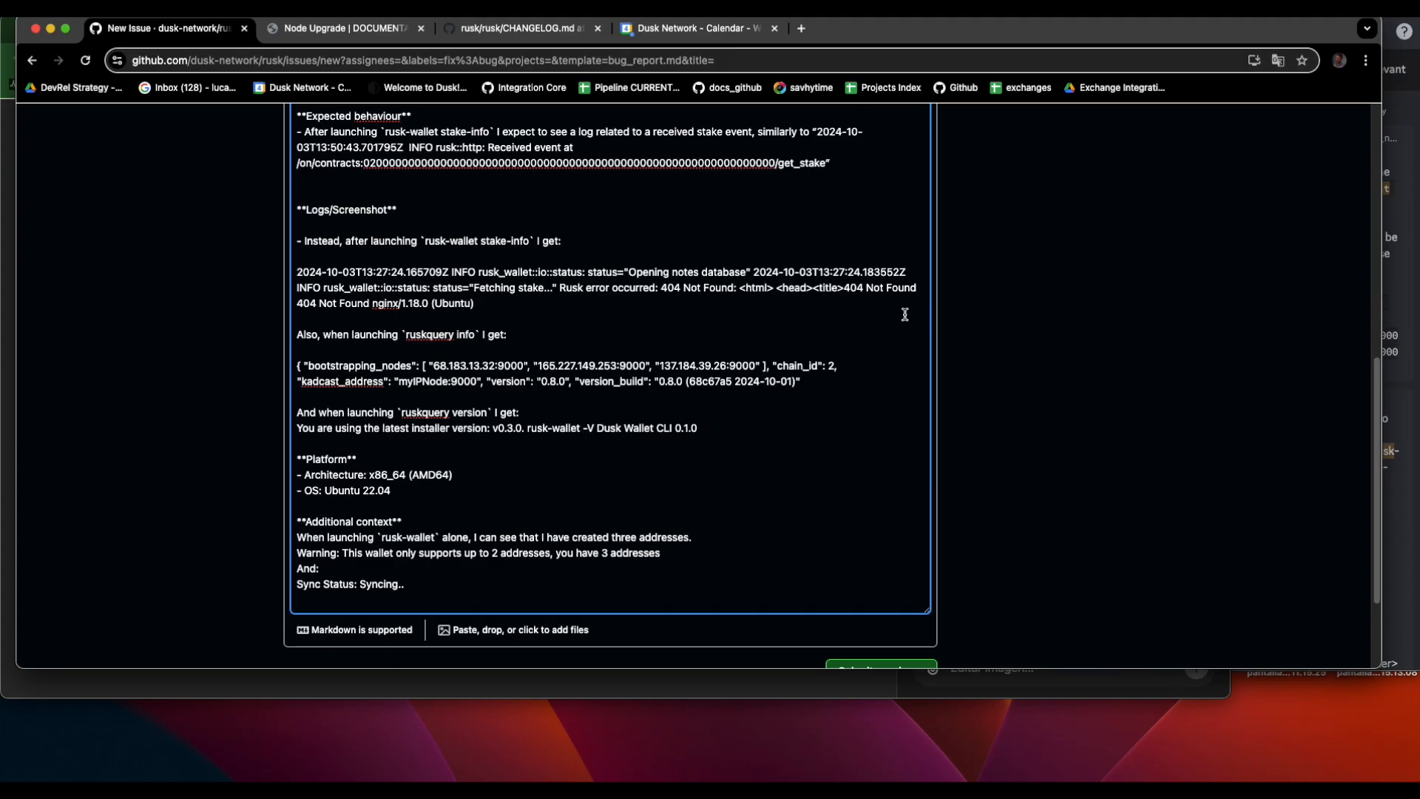
pyautogui.moveTo(739, 289); pyautogui.dragTo(753, 292)
# Preview the description again and check the rendered log, platform and additional context sections.
pyautogui.scroll(10, 691, 358)
pyautogui.click(365, 371)
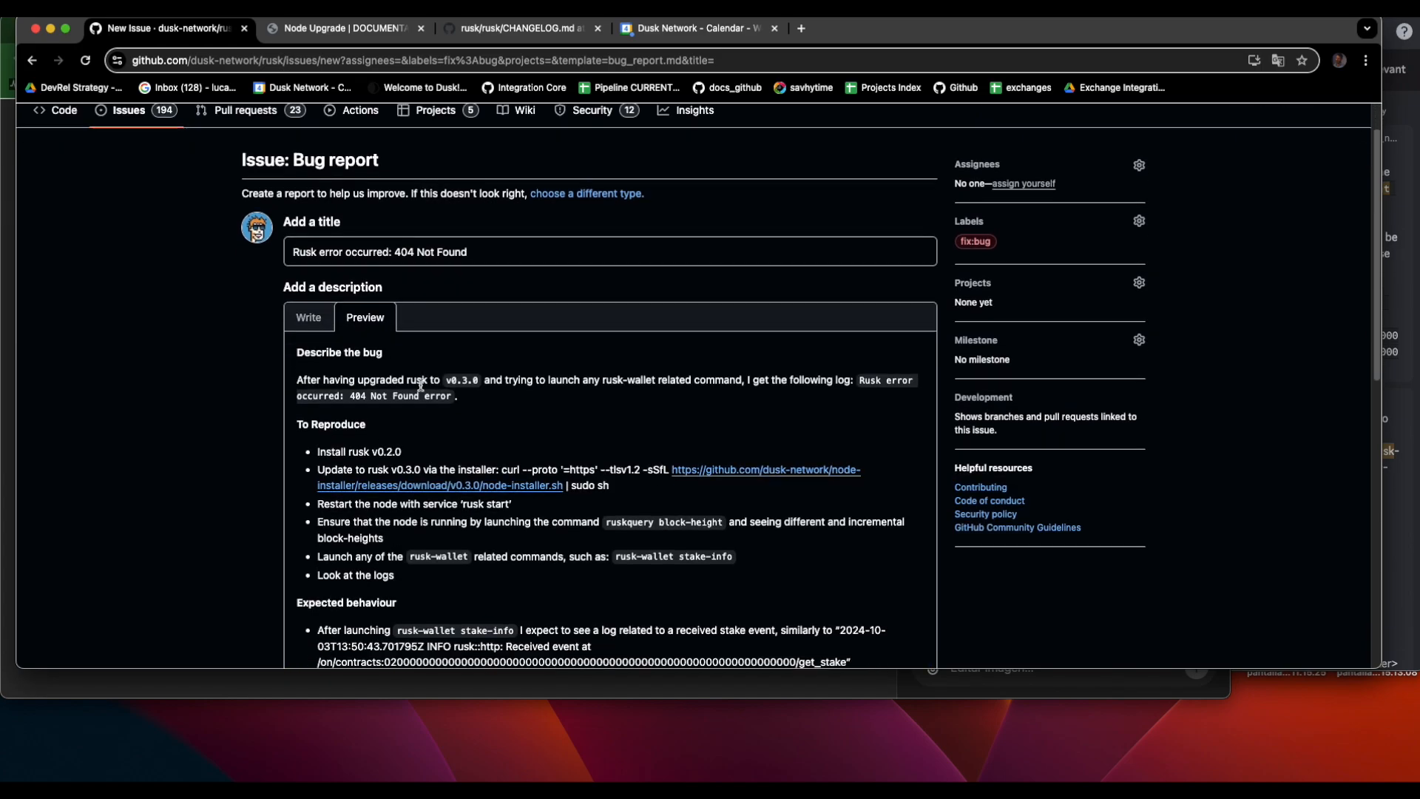
pyautogui.scroll(-5, 420, 383)
pyautogui.scroll(-3, 419, 381)
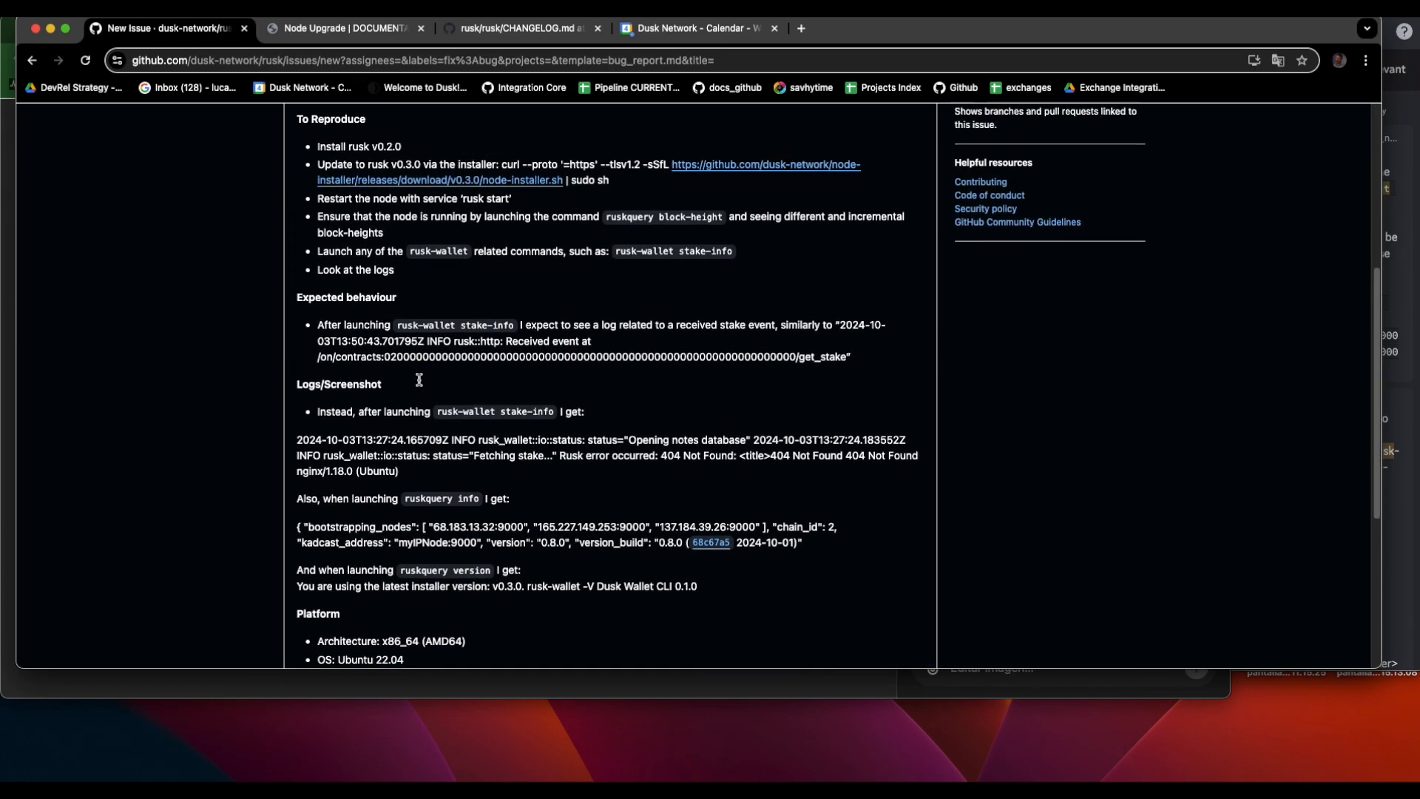
pyautogui.scroll(-4, 418, 381)
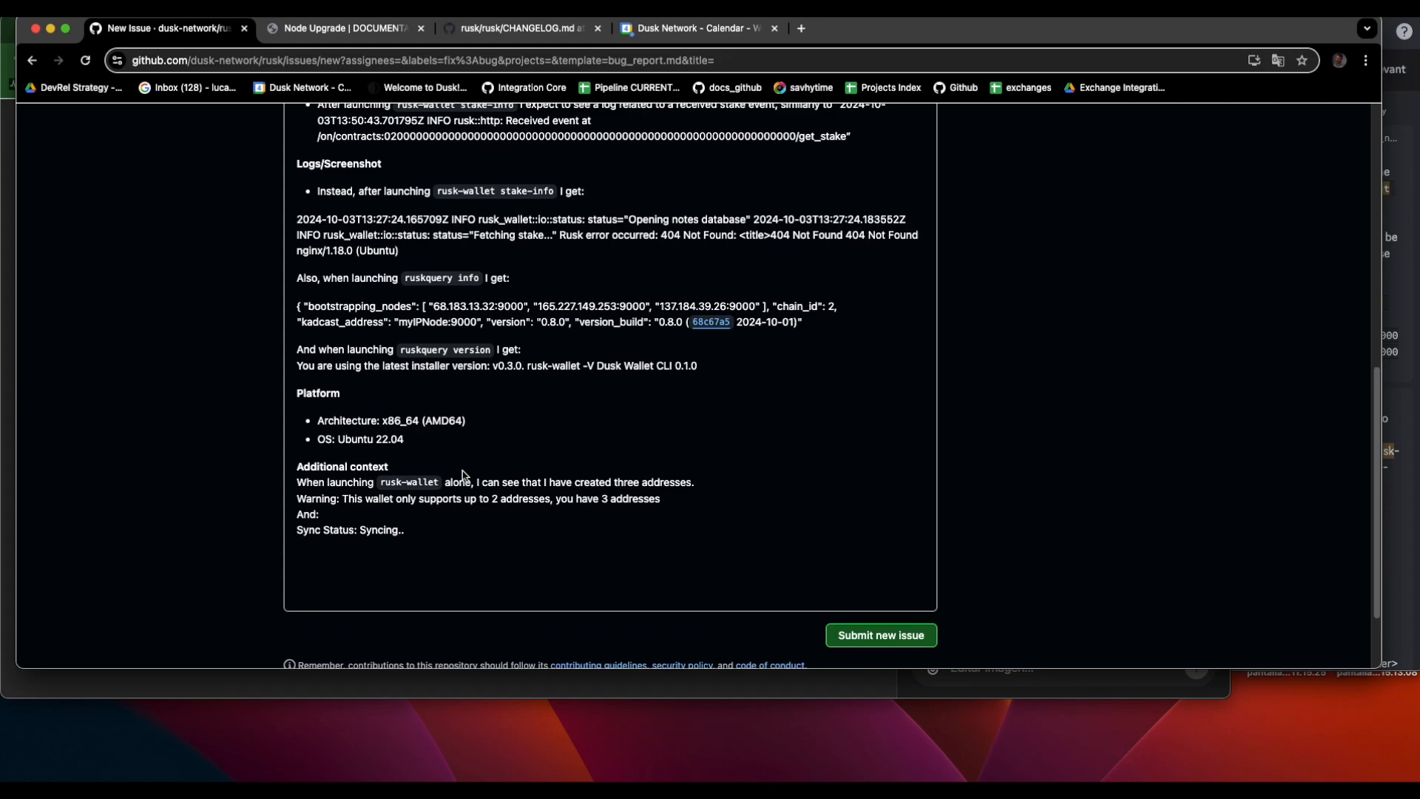
pyautogui.scroll(10, 397, 526)
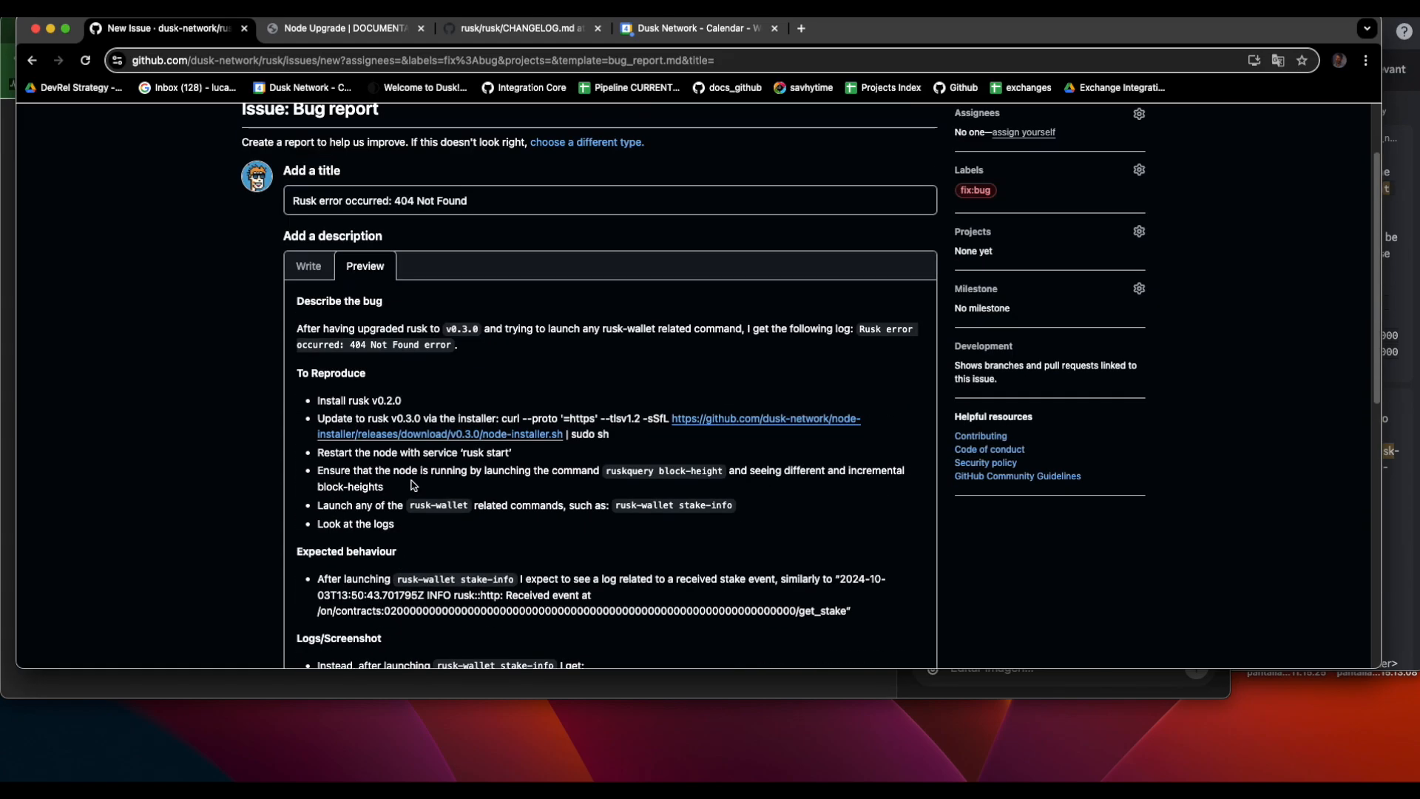
pyautogui.scroll(2, 414, 425)
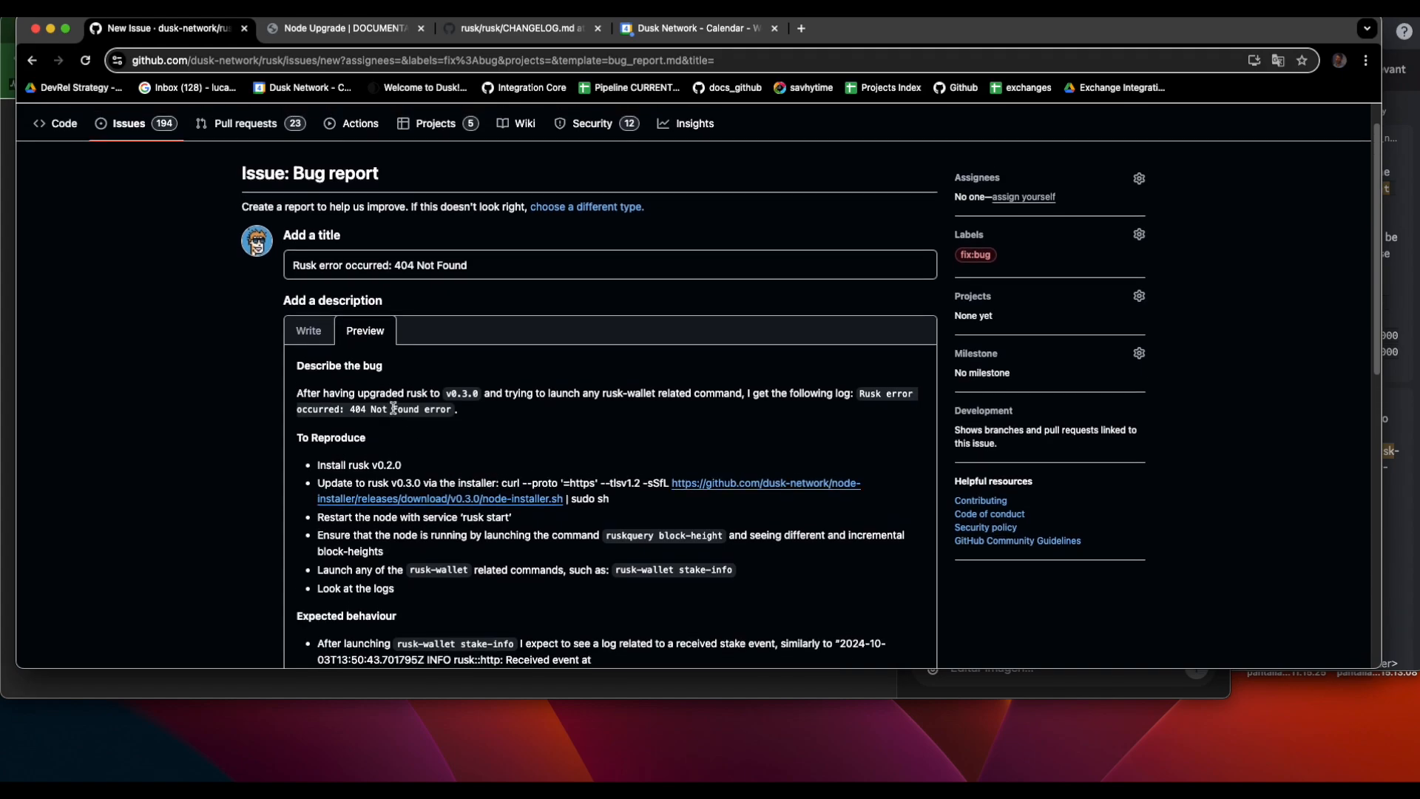
# Go back to the editable description and submit the bug report as a new issue.
pyautogui.click(317, 334)
pyautogui.scroll(-10, 459, 463)
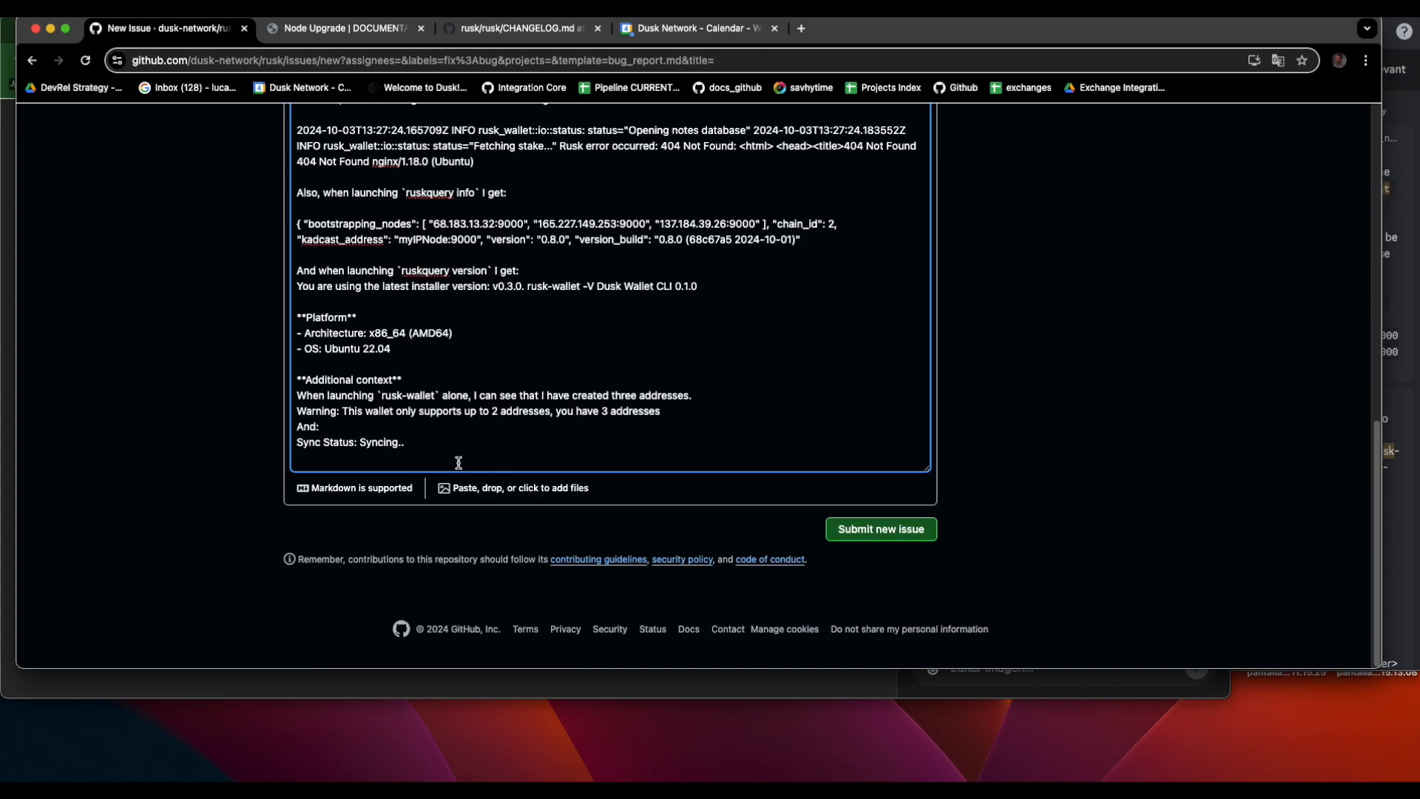
pyautogui.click(930, 535)
pyautogui.click(930, 535)
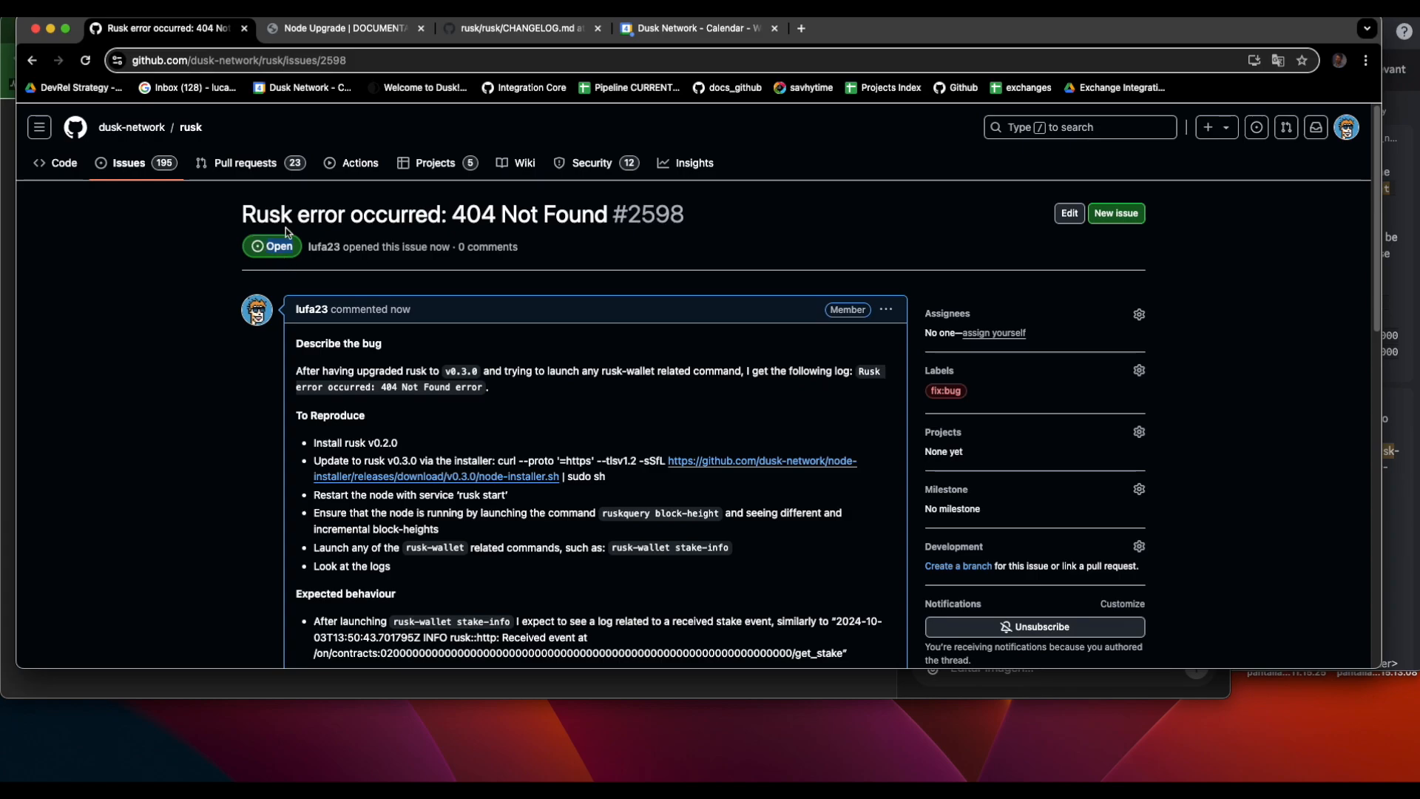
# Post the comment "it works now!" on the newly created issue.
pyautogui.scroll(-1, 806, 317)
pyautogui.scroll(-15, 806, 317)
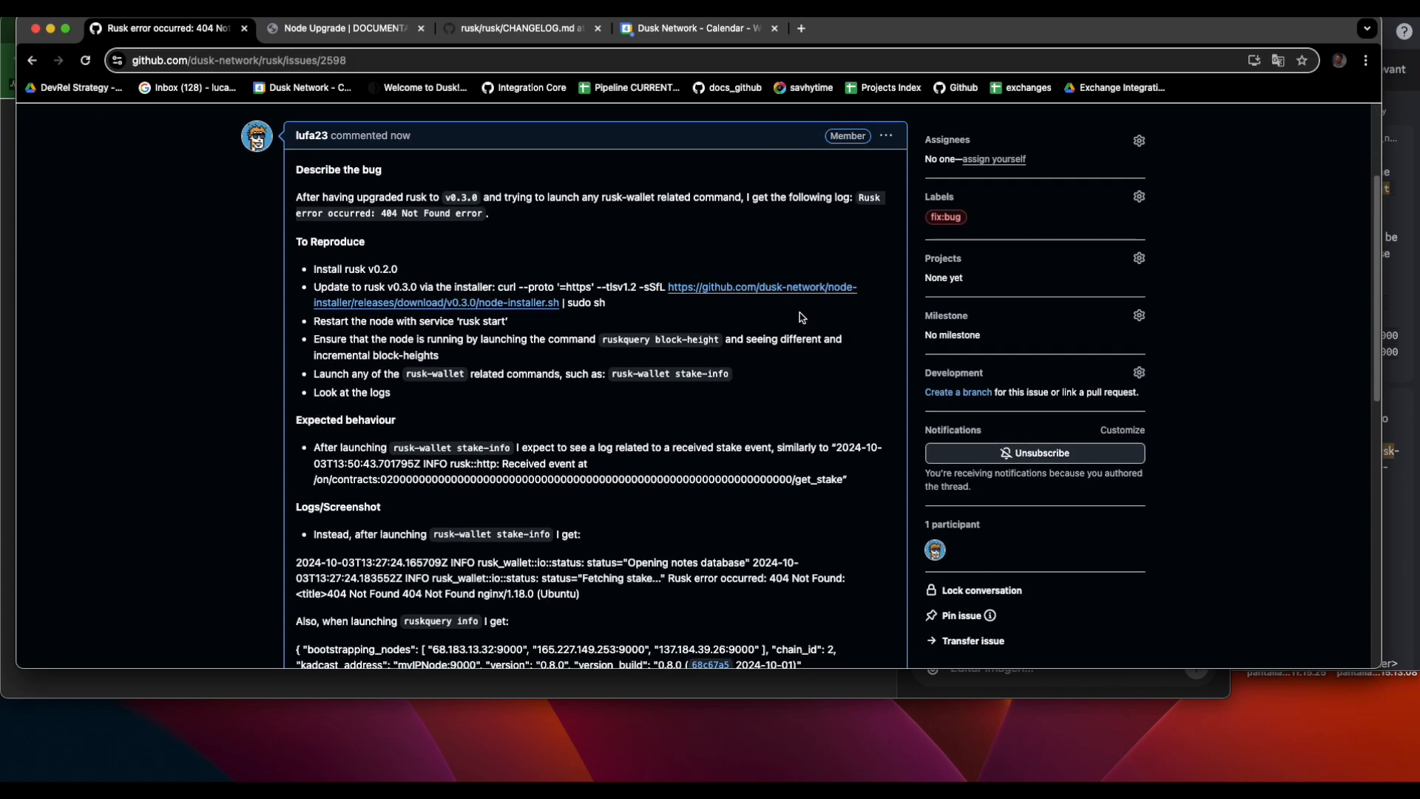
pyautogui.scroll(-3, 452, 513)
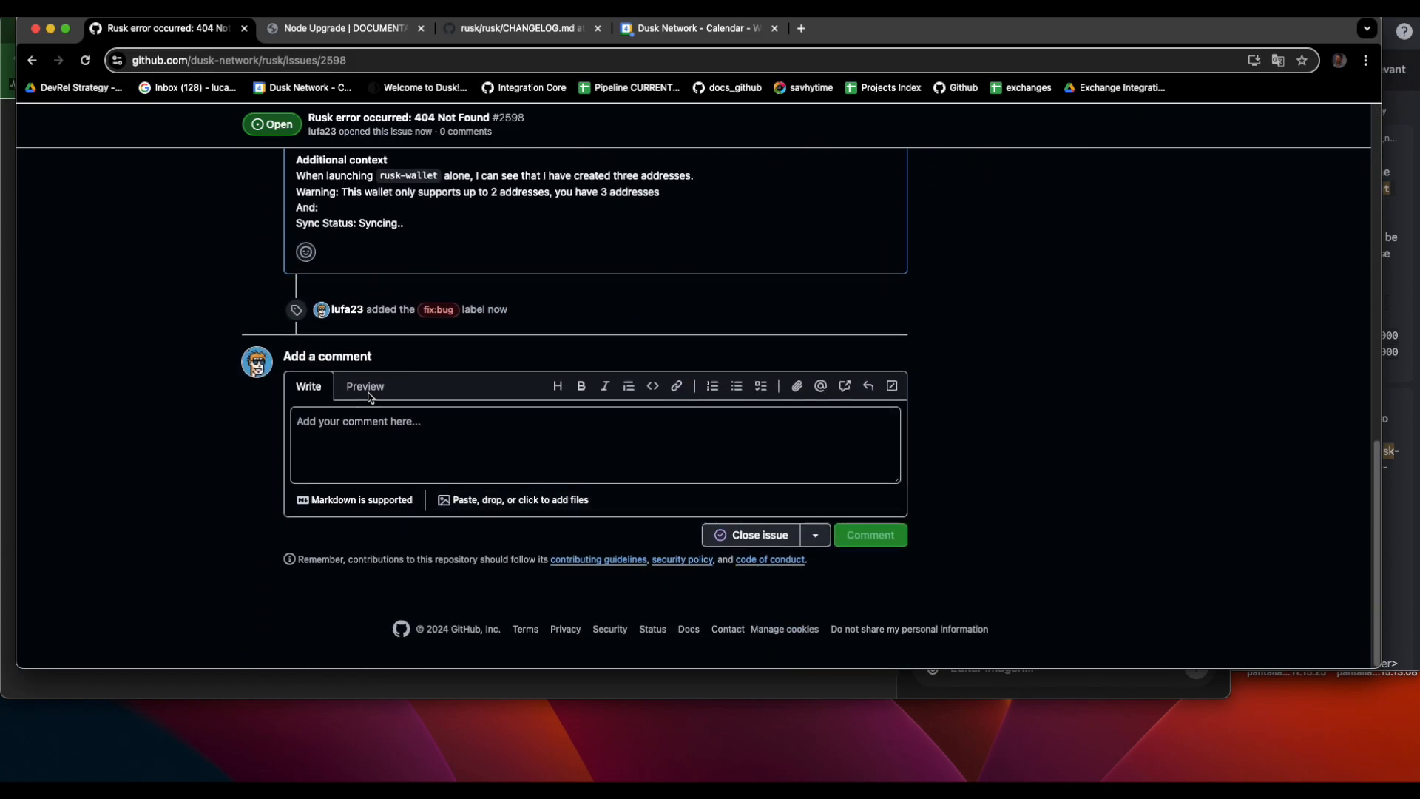
pyautogui.click(398, 441)
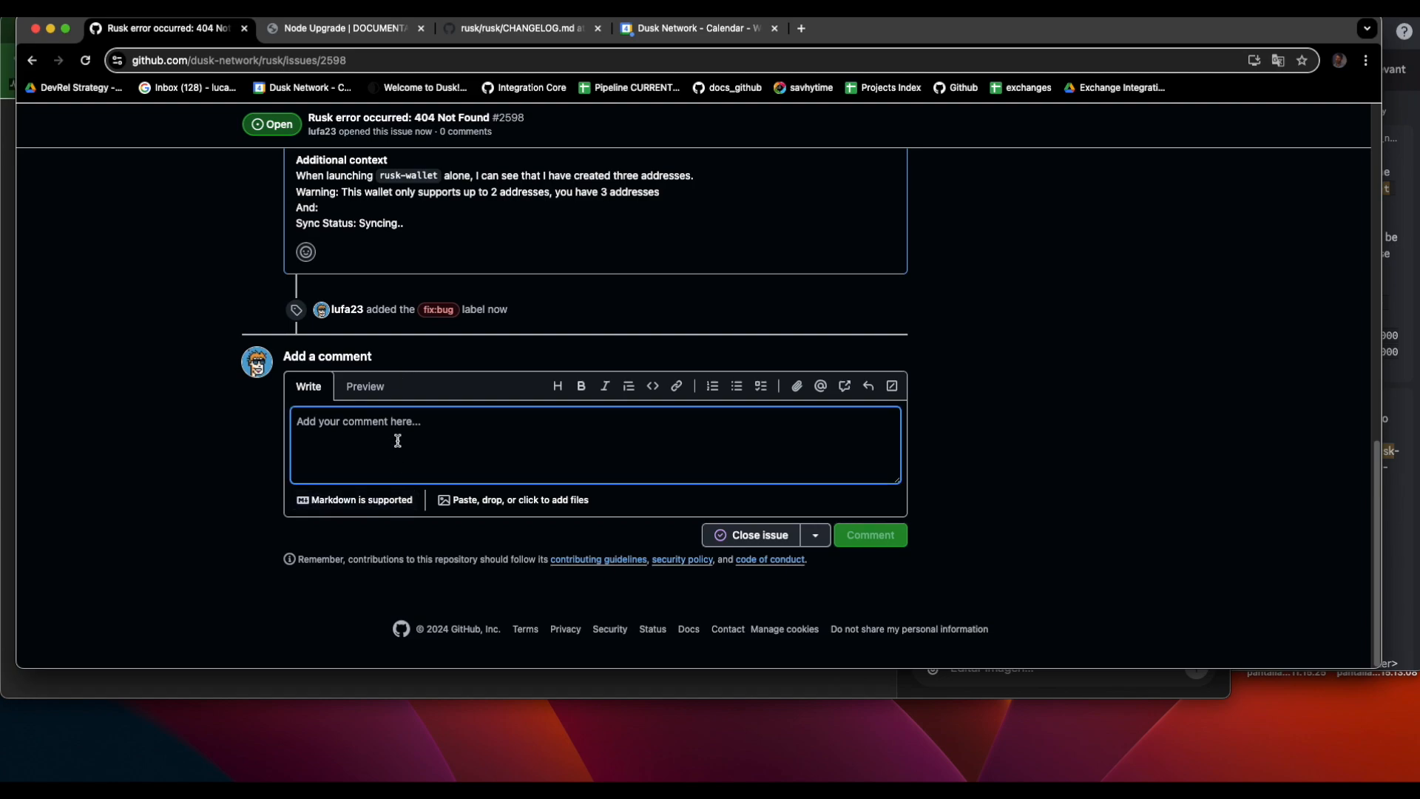
pyautogui.write('it works now!')
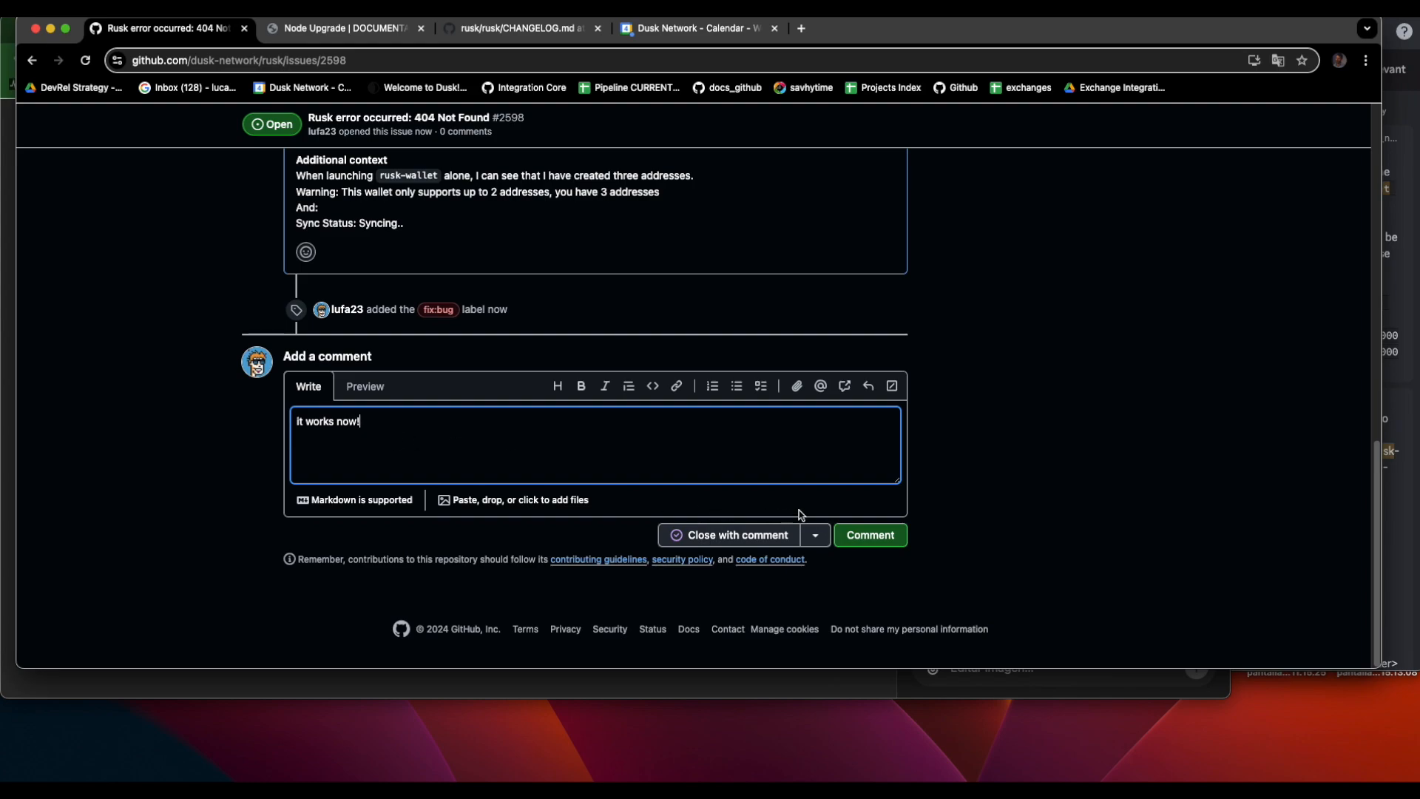
pyautogui.click(861, 540)
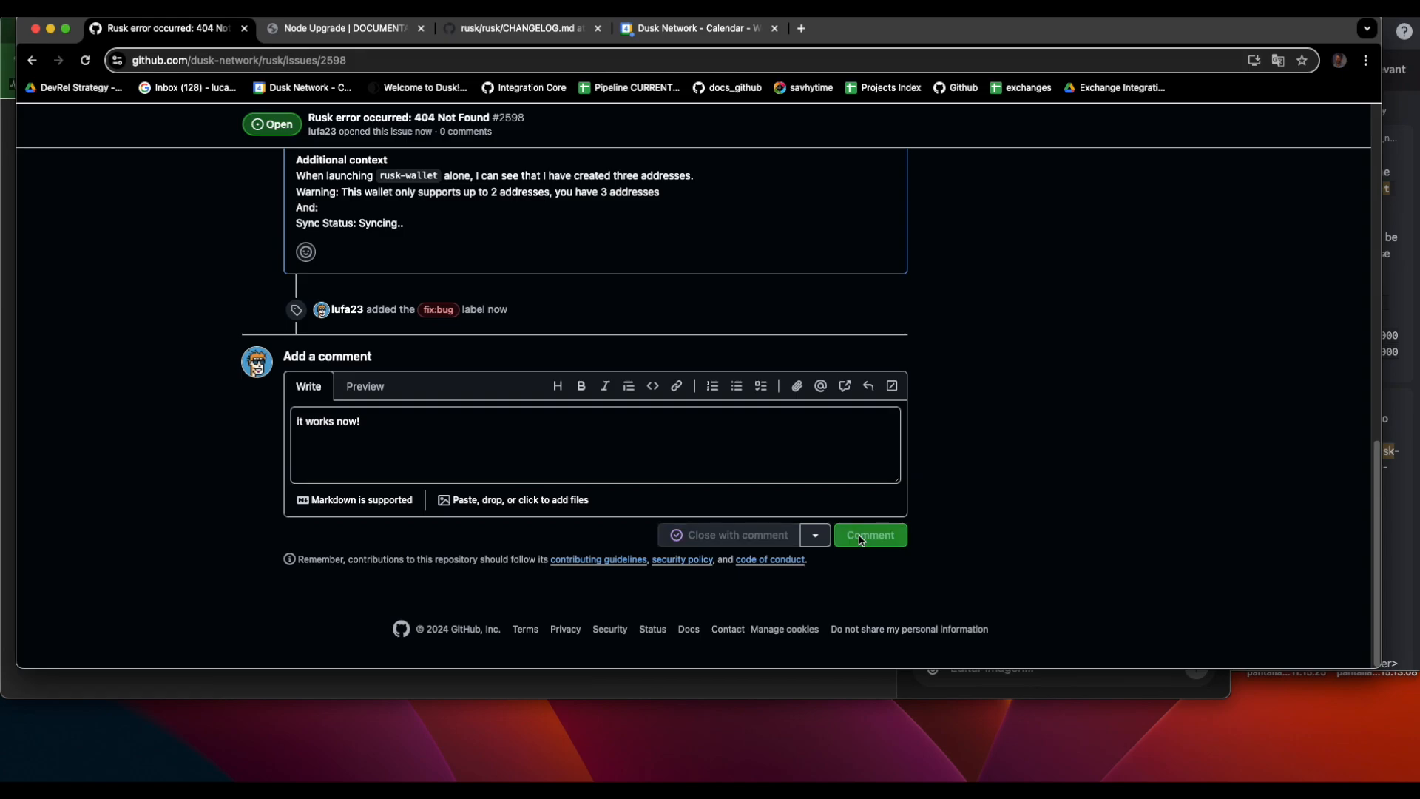
# Close the issue with the comment "closing the issue, as it works" followed by "Thanks" on a new line.
pyautogui.scroll(-1, 730, 519)
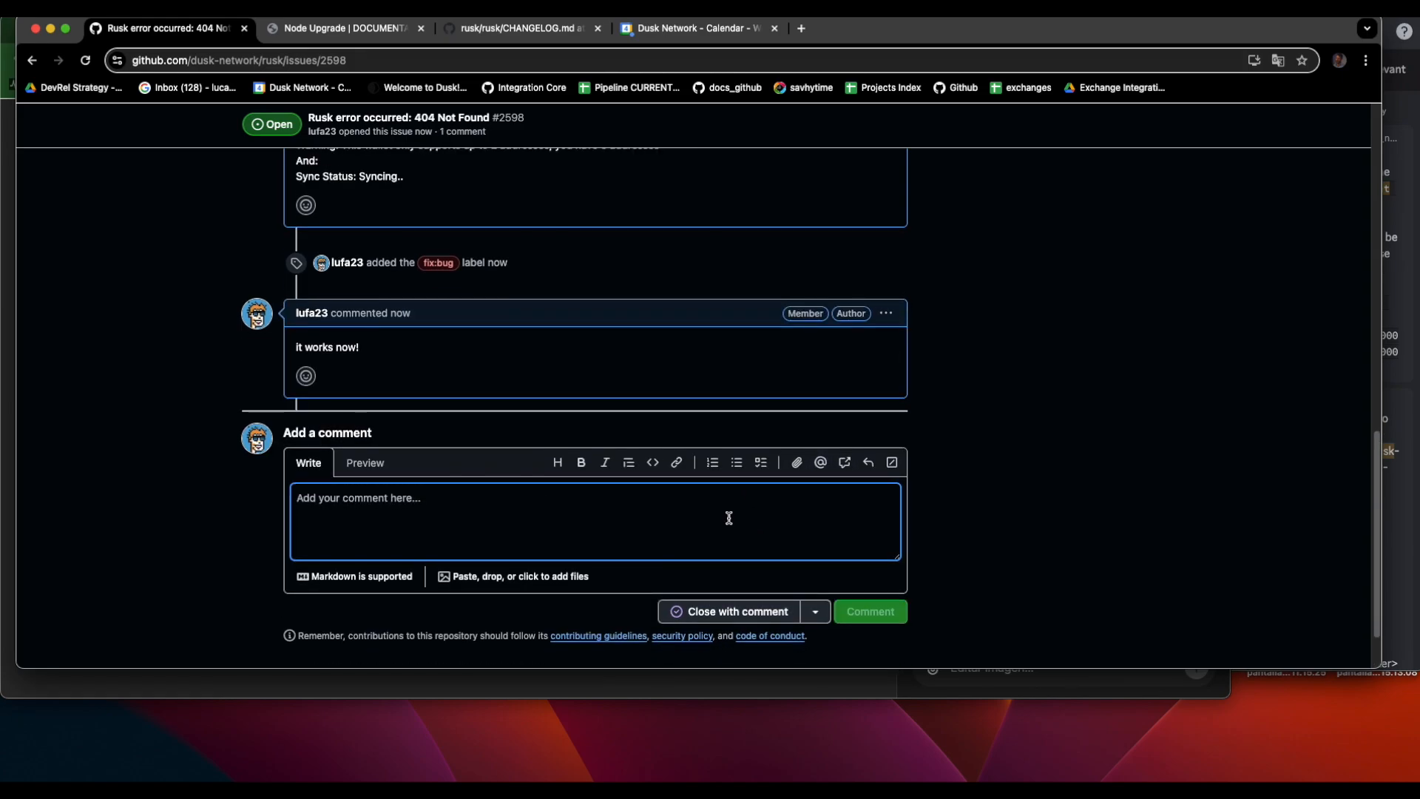
pyautogui.write('closing the issue, as it works')
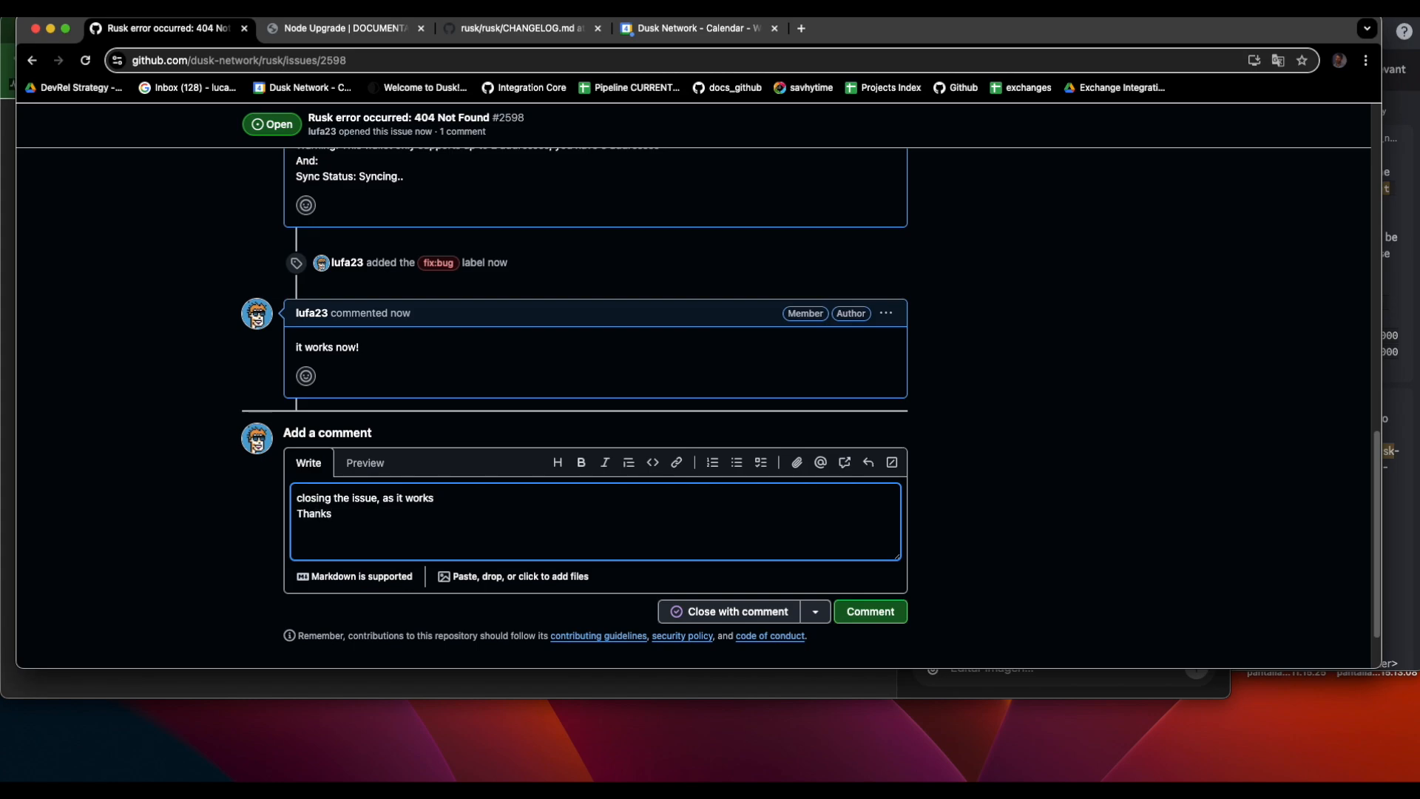
pyautogui.click(750, 611)
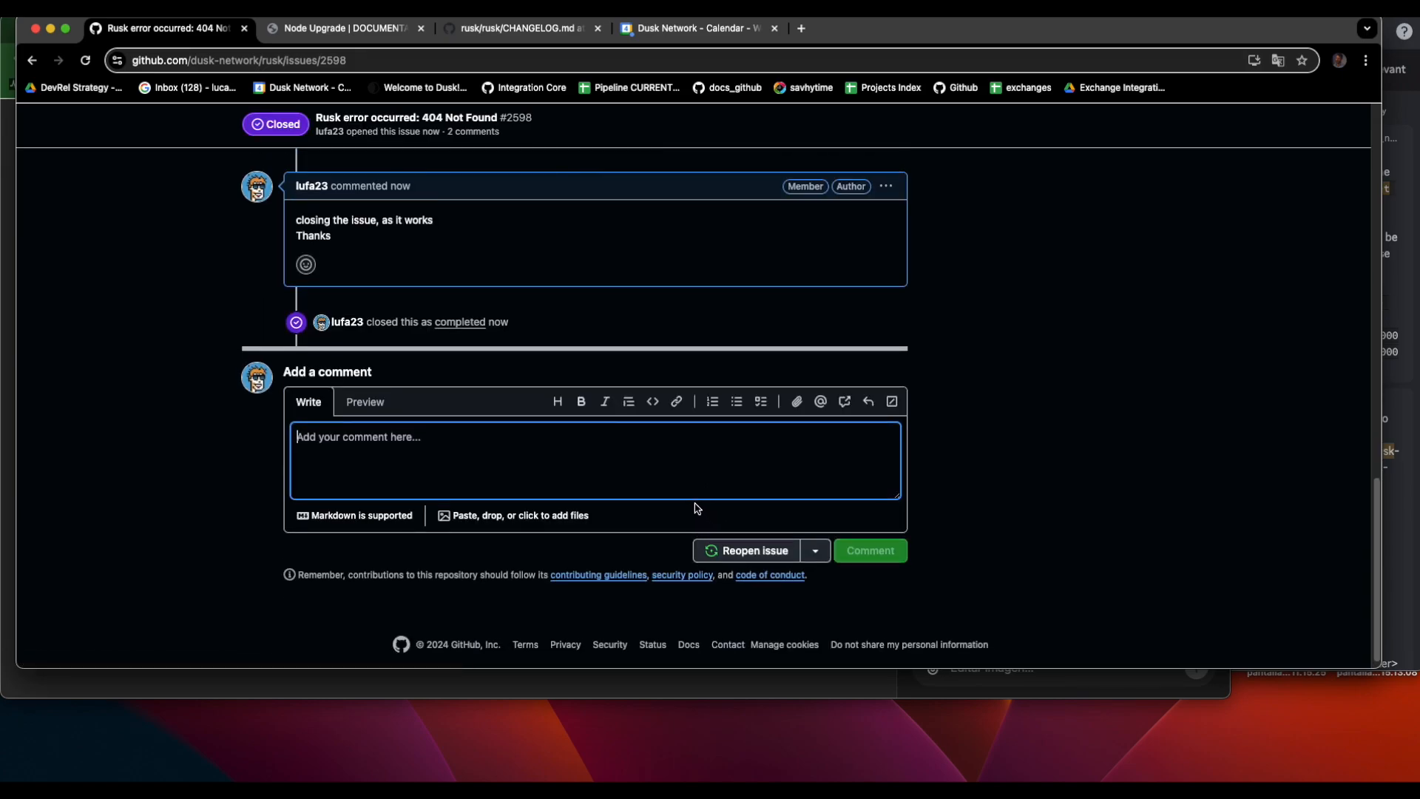
# Open the rusk repository's issue list and change its search filter from open to closed issues.
pyautogui.scroll(20, 695, 509)
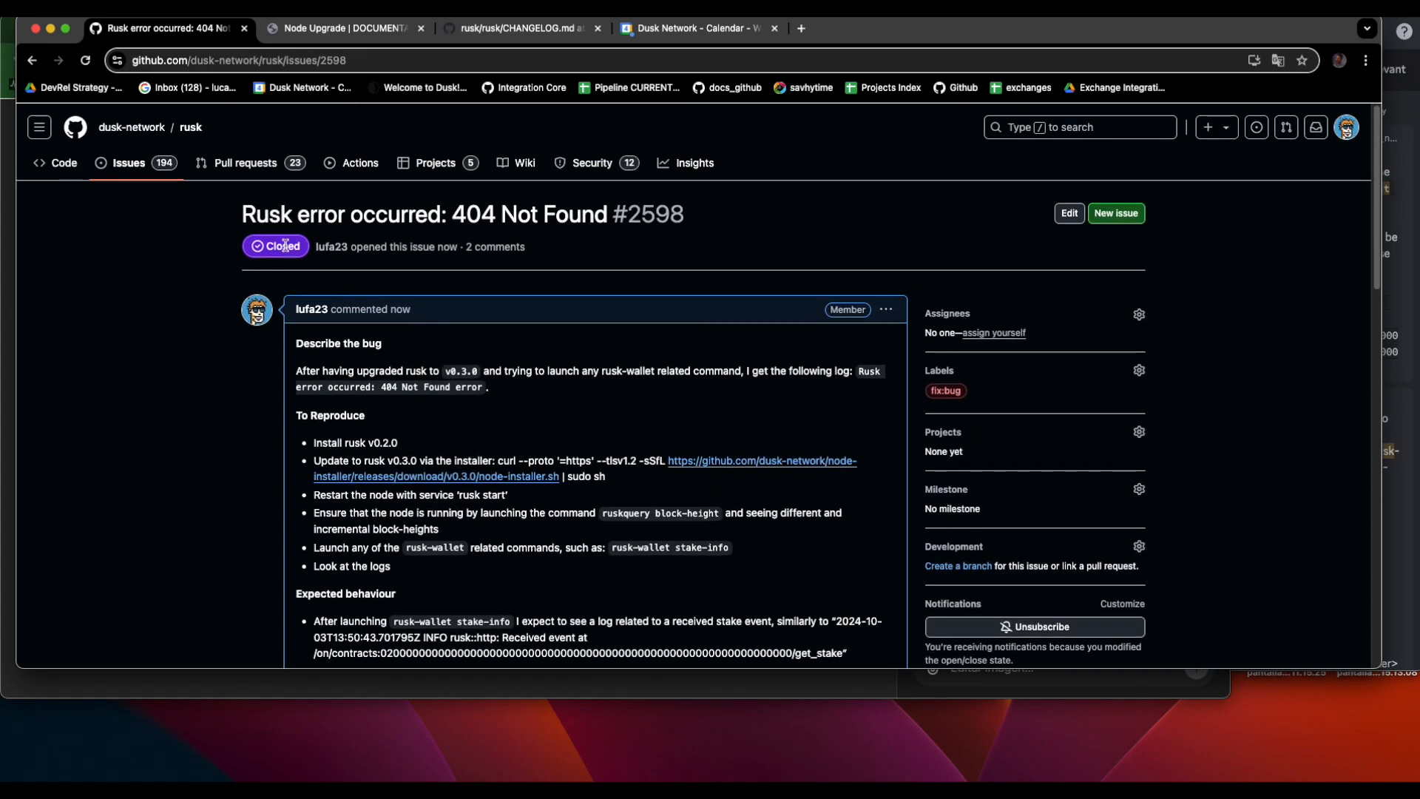
pyautogui.click(129, 163)
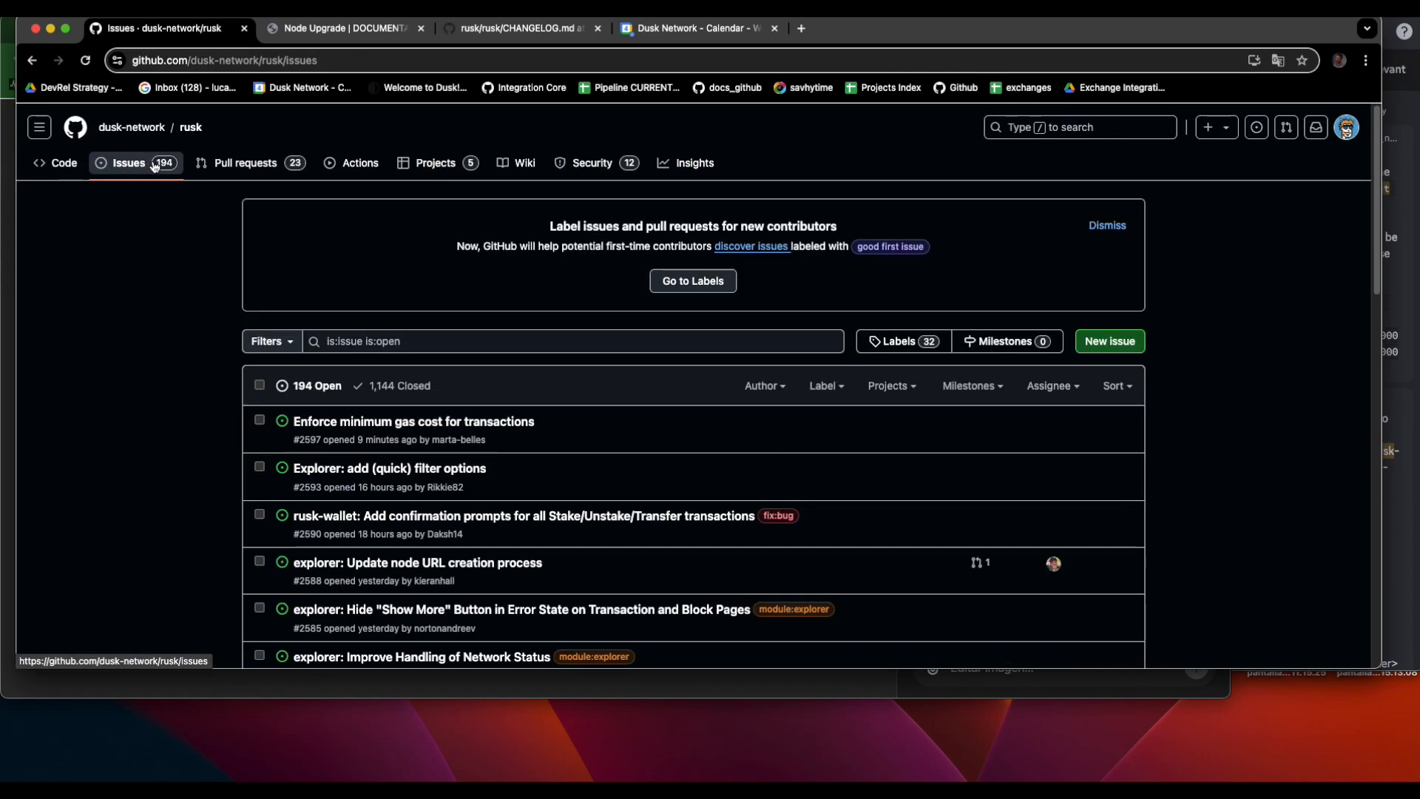
pyautogui.moveTo(435, 423)
pyautogui.click(378, 341)
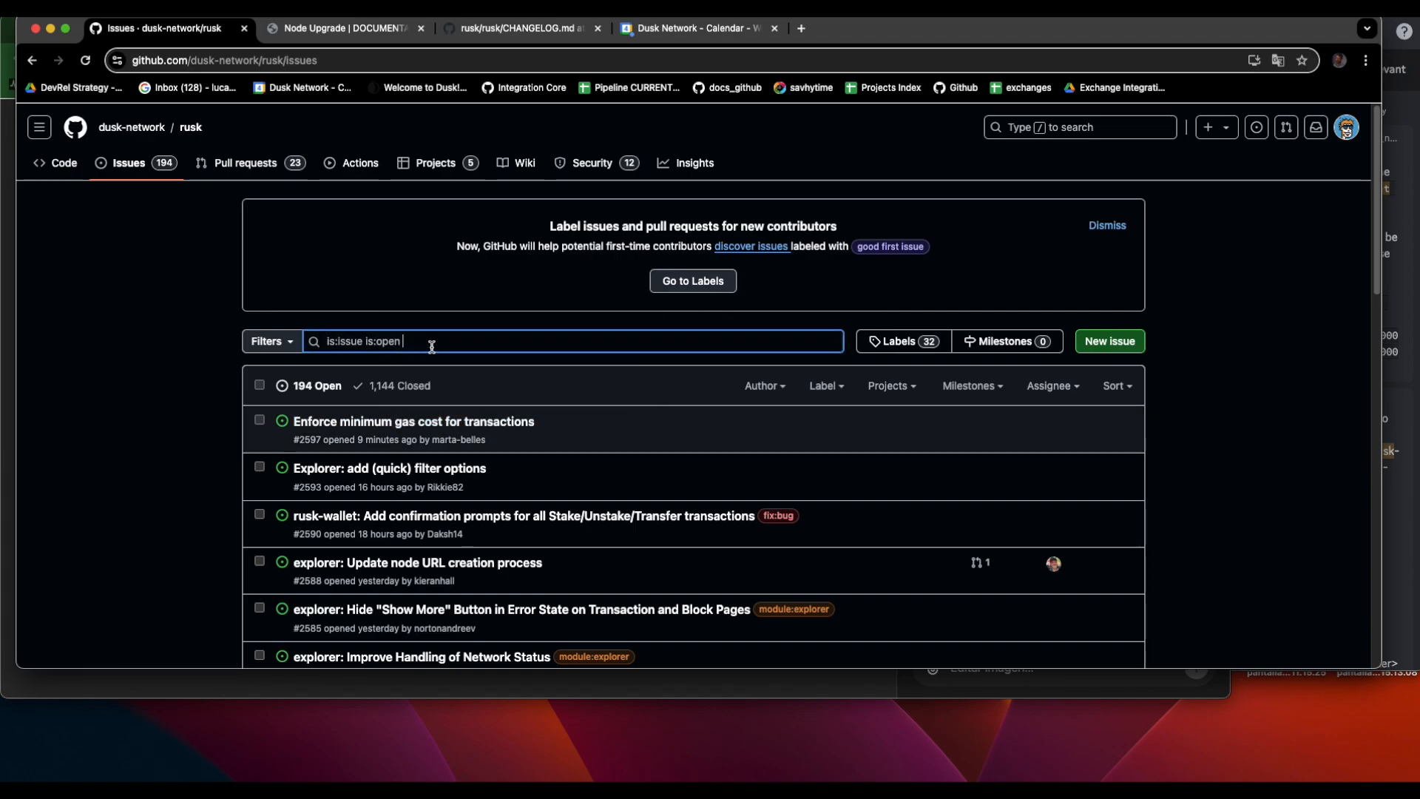
pyautogui.doubleClick(392, 341)
pyautogui.write('clo')
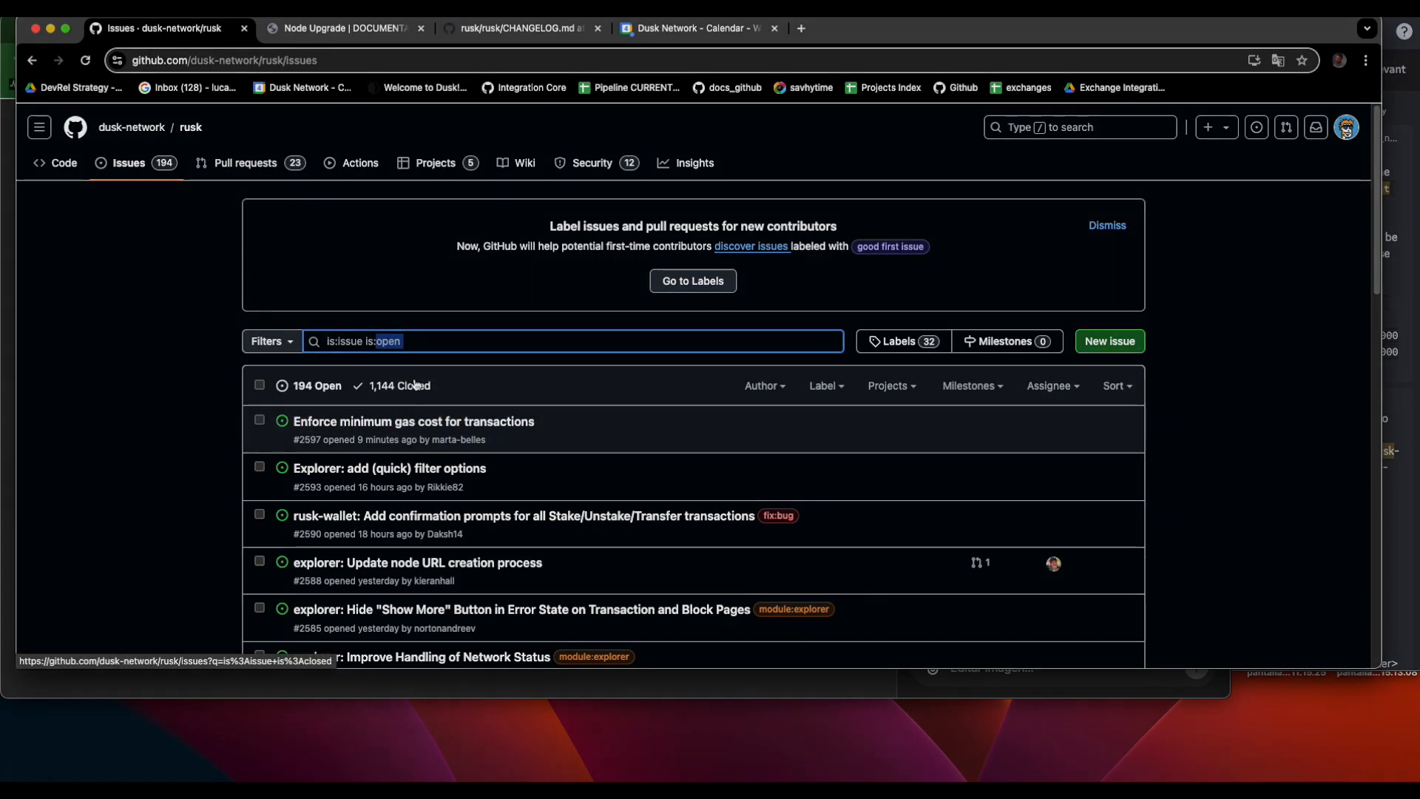